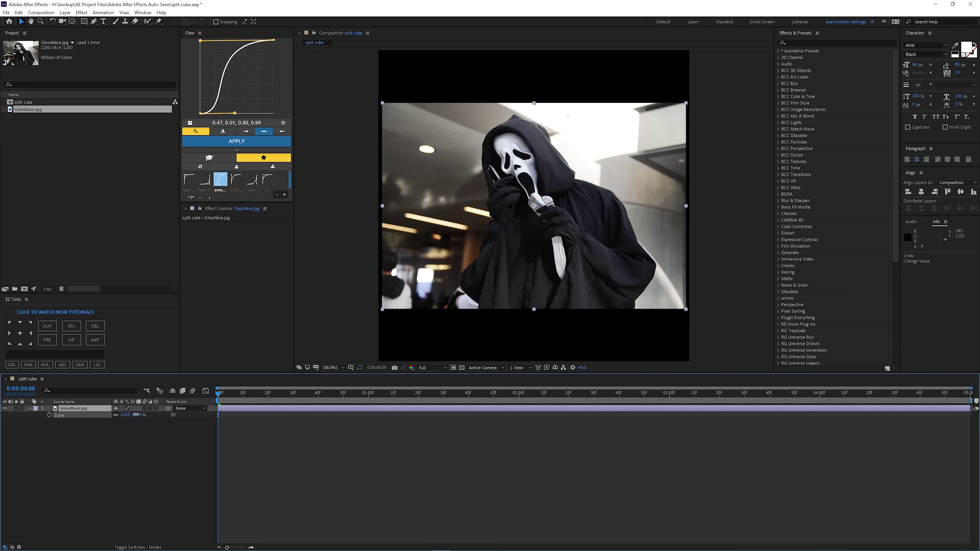
# Enlarge and reposition the Ghostface image to fill the frame, and pre-compose it with all attributes moved into the new composition
pyautogui.moveTo(133, 415); pyautogui.dragTo(59, 415)
pyautogui.press('p')
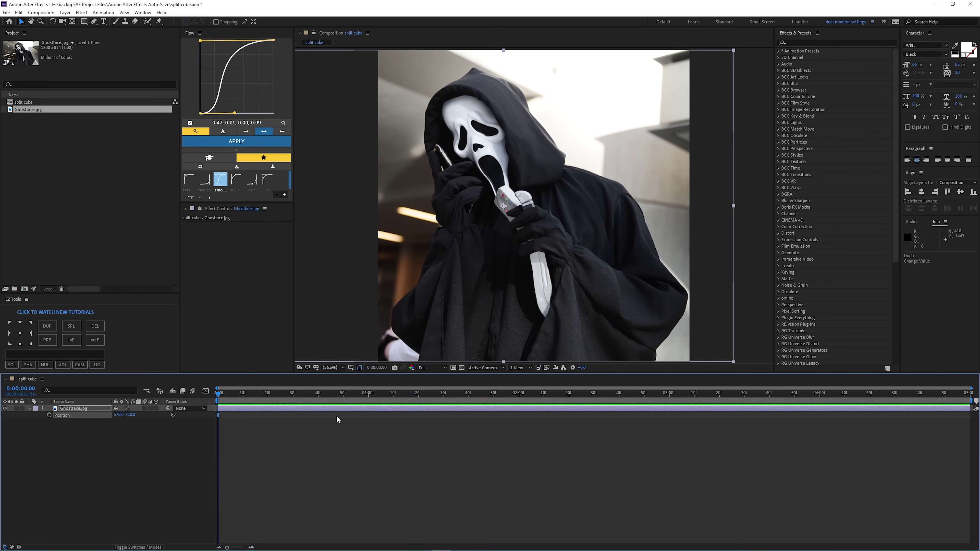
pyautogui.hotkey('ctrl', 'shift', 'c')
pyautogui.click(399, 257)
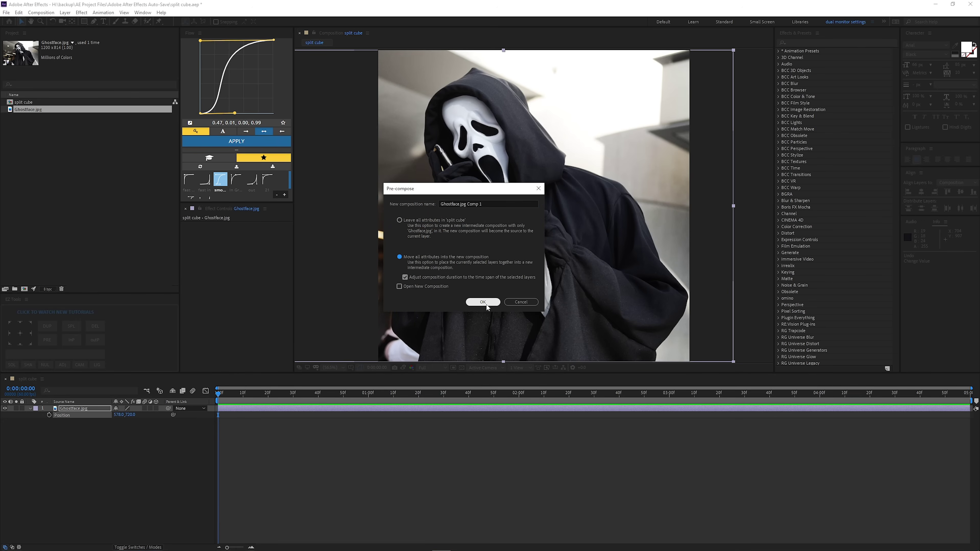
pyautogui.click(483, 302)
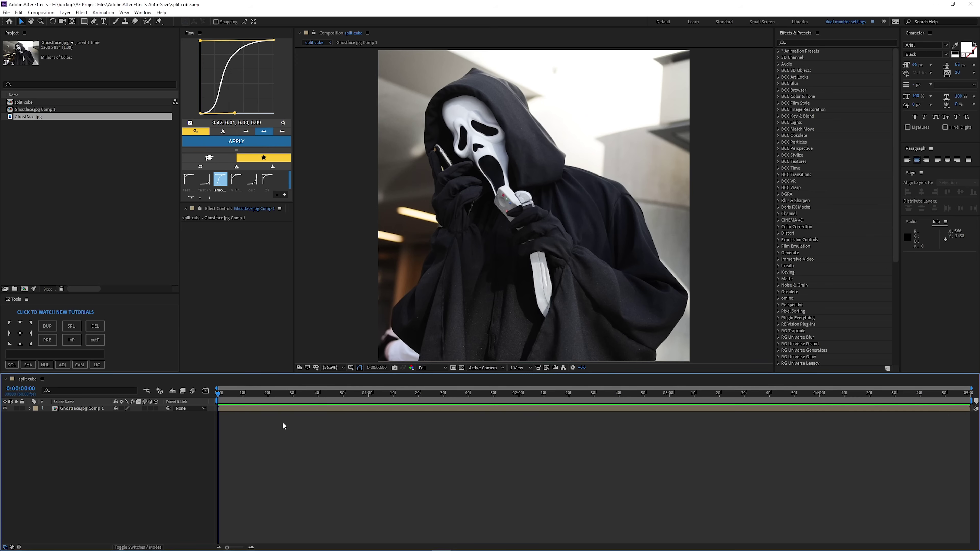
# Create a duplicate of the Ghostface.jpg Comp 1 layer named "original" with a purple label
pyautogui.click(246, 411)
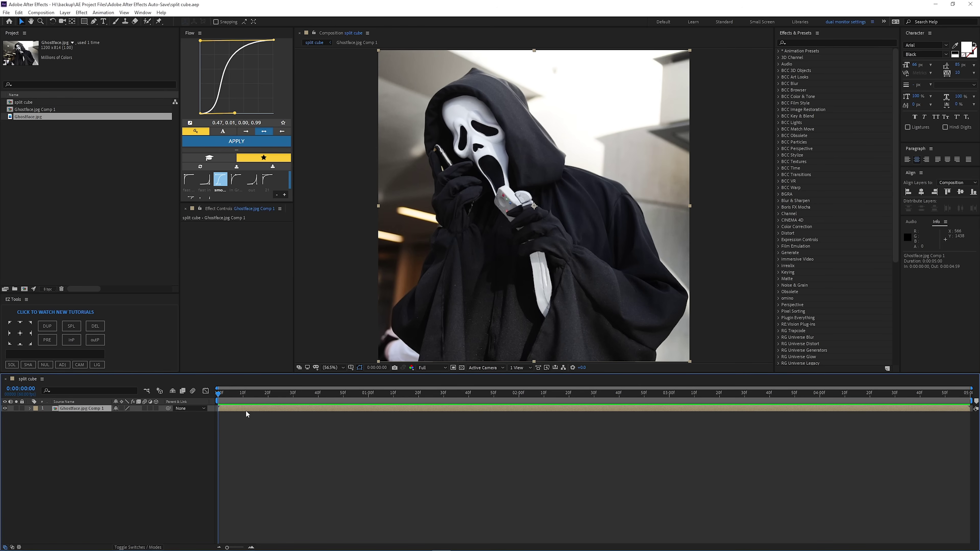
pyautogui.hotkey('ctrl', 'd')
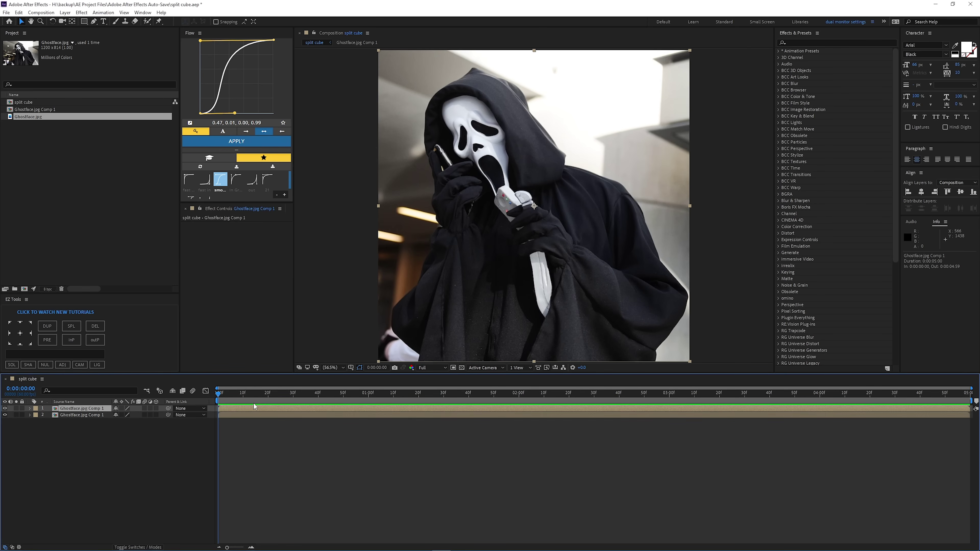
pyautogui.press('Return')
pyautogui.write('original')
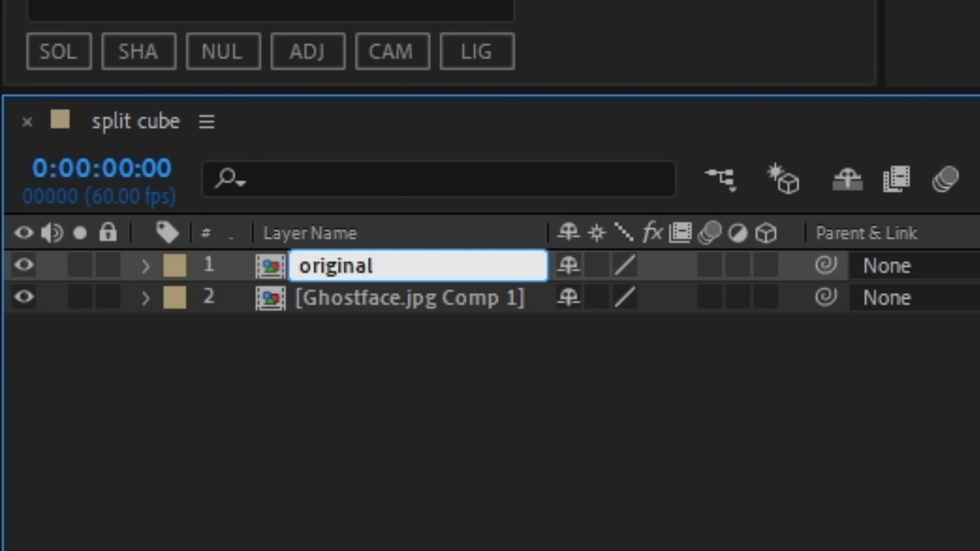
pyautogui.click(175, 265)
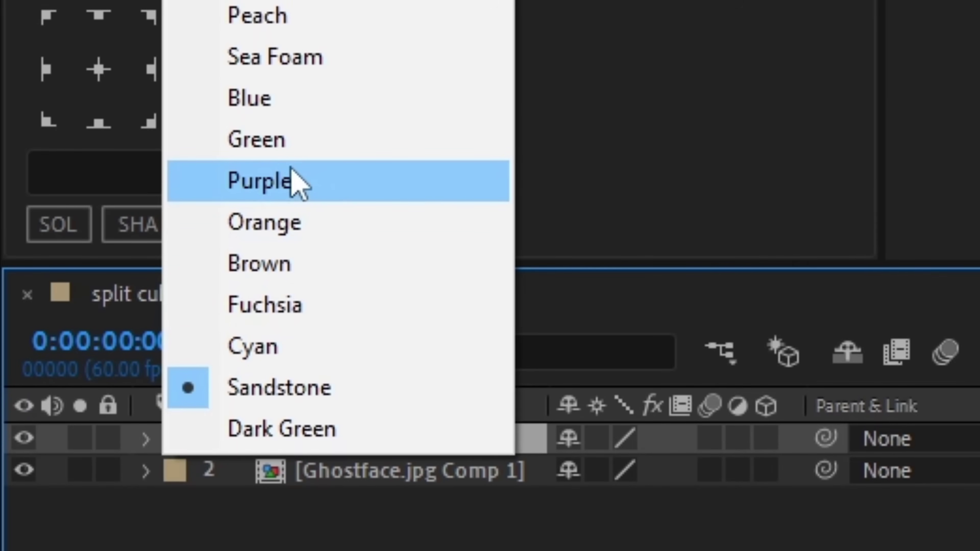
pyautogui.click(295, 181)
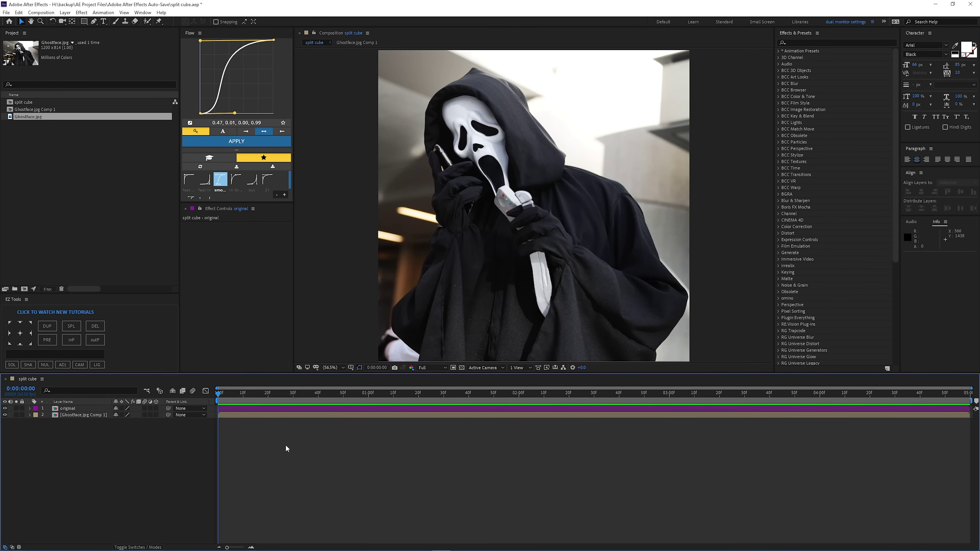
# Select the lower Ghostface.jpg Comp 1 layer and show the Proportional Grid over the composition
pyautogui.click(242, 416)
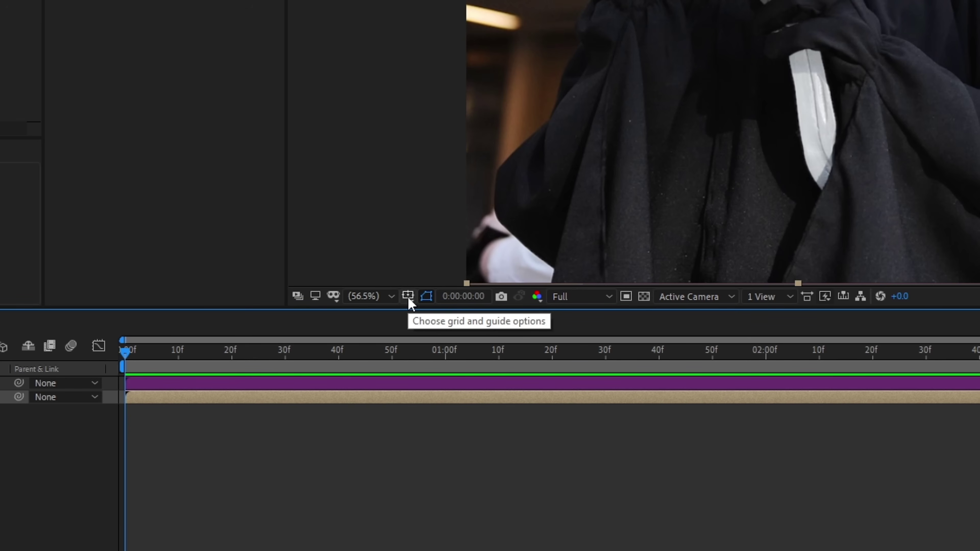
pyautogui.click(407, 295)
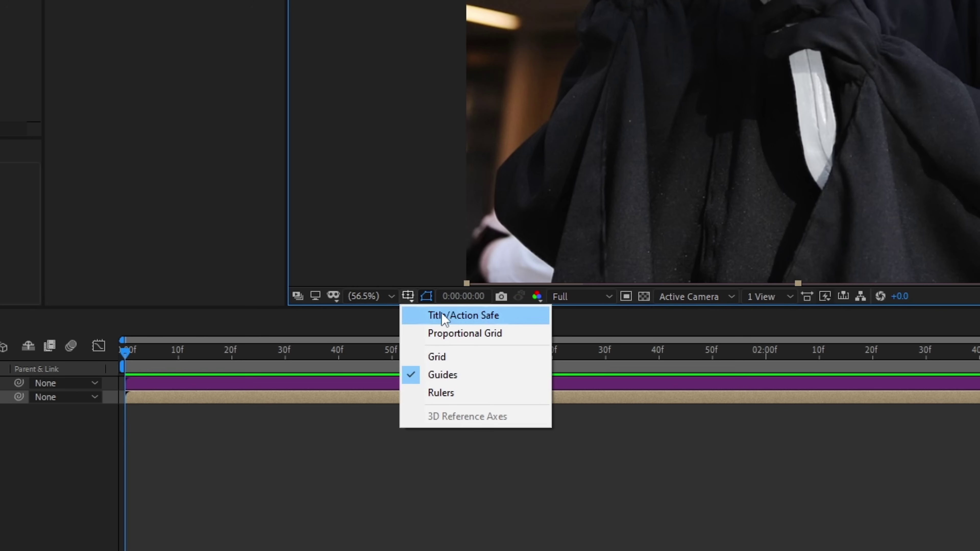
pyautogui.click(445, 338)
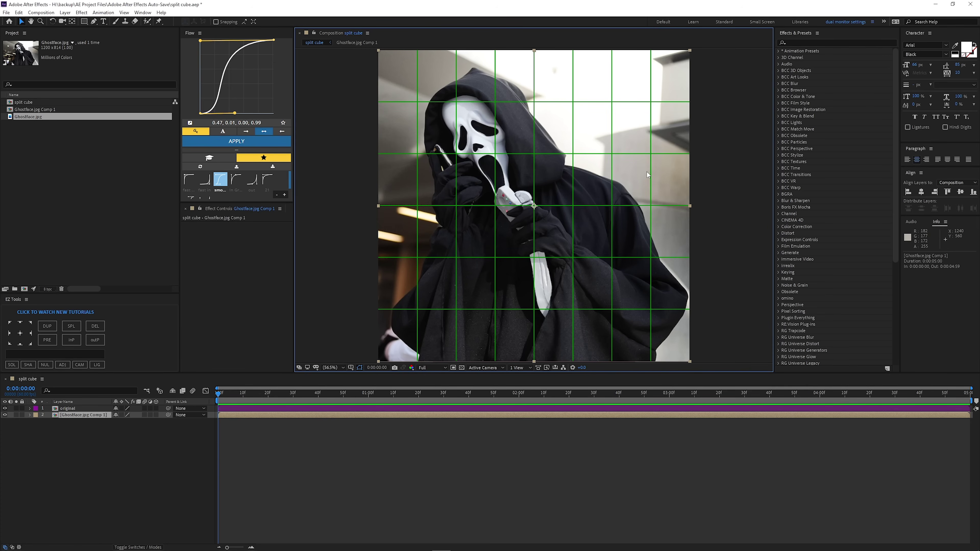
# Add a rectangular mask covering the upper half of the Ghostface.jpg Comp 1 layer, and hide the "original" layer
pyautogui.click(84, 22)
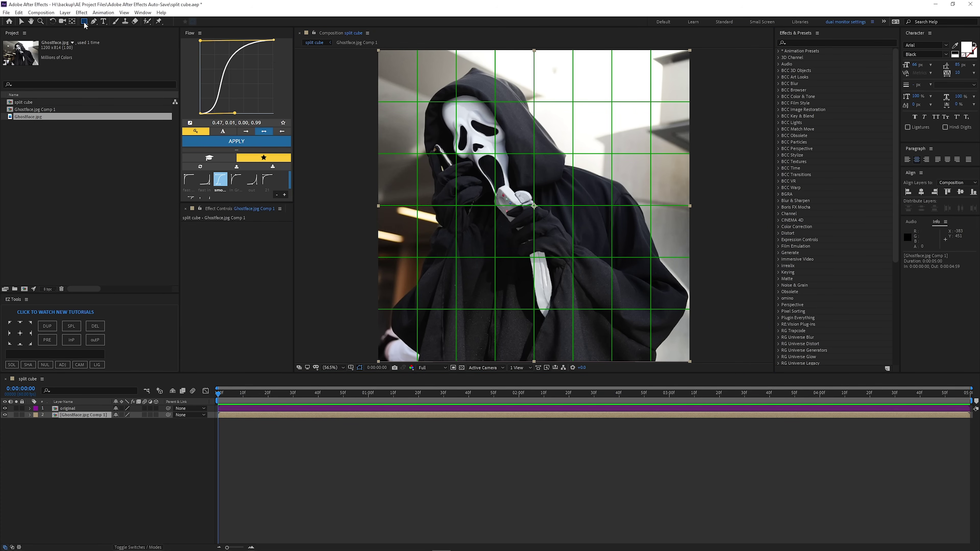
pyautogui.click(228, 416)
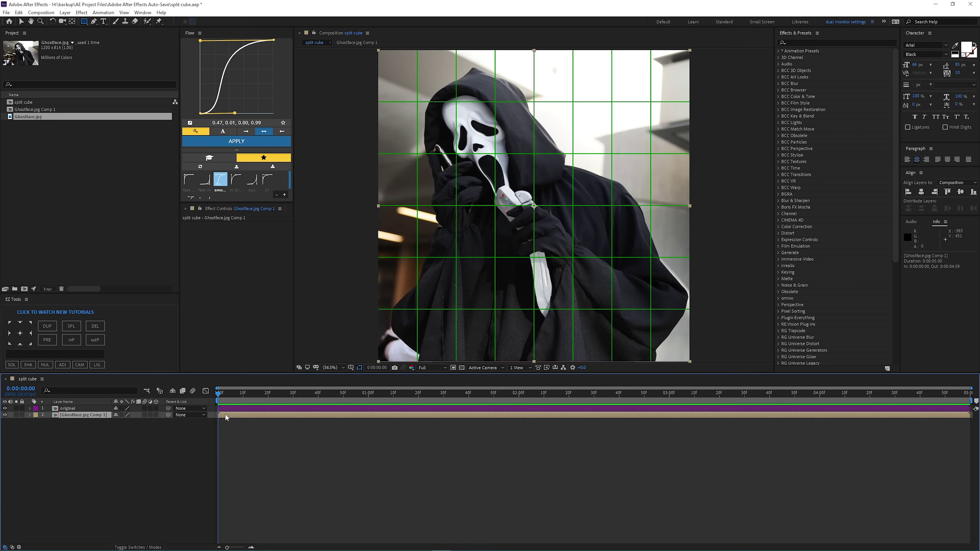
pyautogui.doubleClick(85, 22)
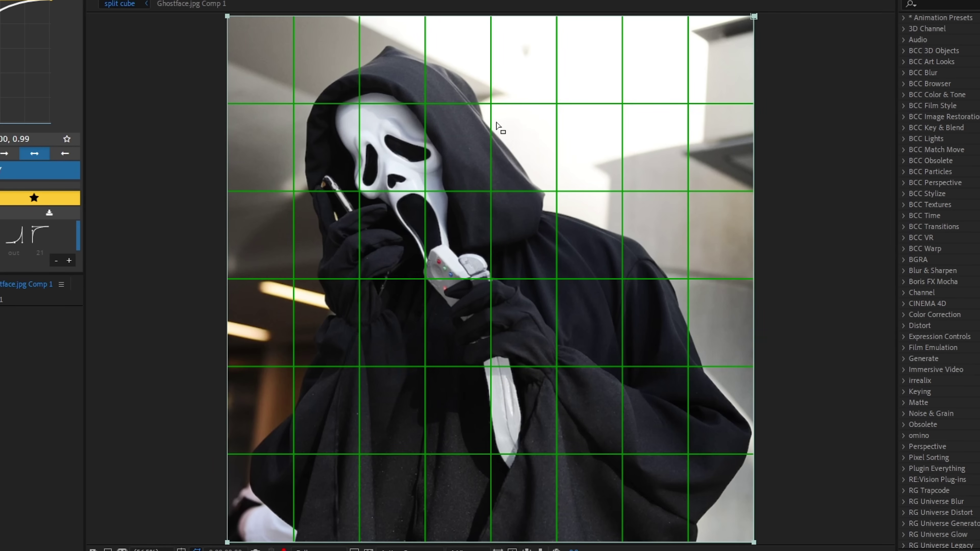
pyautogui.click(483, 543)
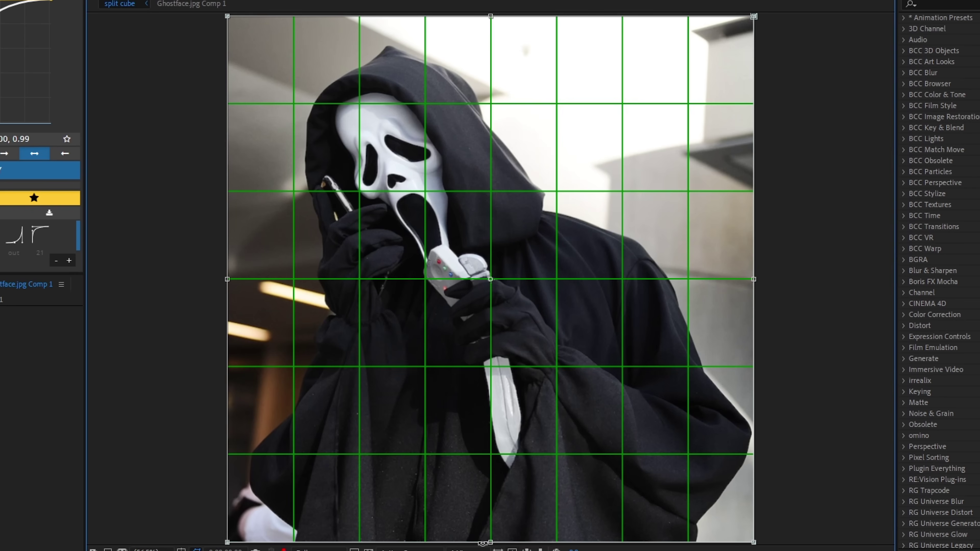
pyautogui.moveTo(490, 538); pyautogui.dragTo(503, 279)
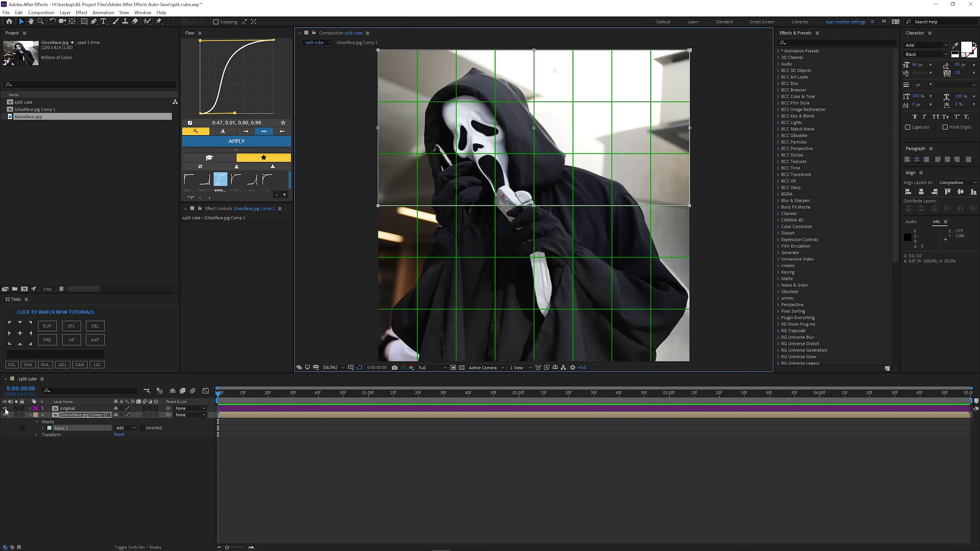
pyautogui.click(5, 408)
pyautogui.click(441, 487)
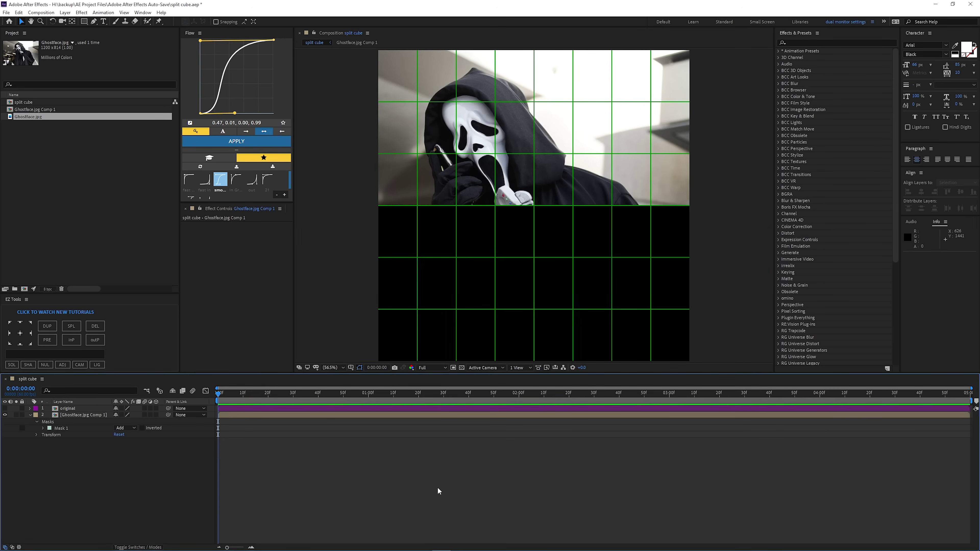
# Duplicate the masked Ghostface.jpg Comp 1 layer three times and turn off the Proportional Grid
pyautogui.click(243, 415)
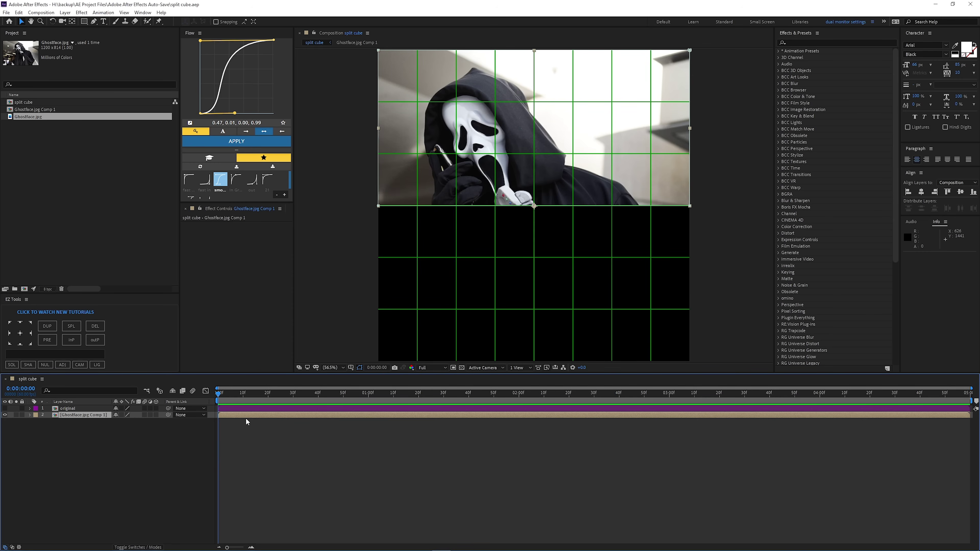
pyautogui.hotkey('ctrl', 'd')
pyautogui.hotkey('ctrl', 'd')
pyautogui.hotkey('ctrl', 'd')
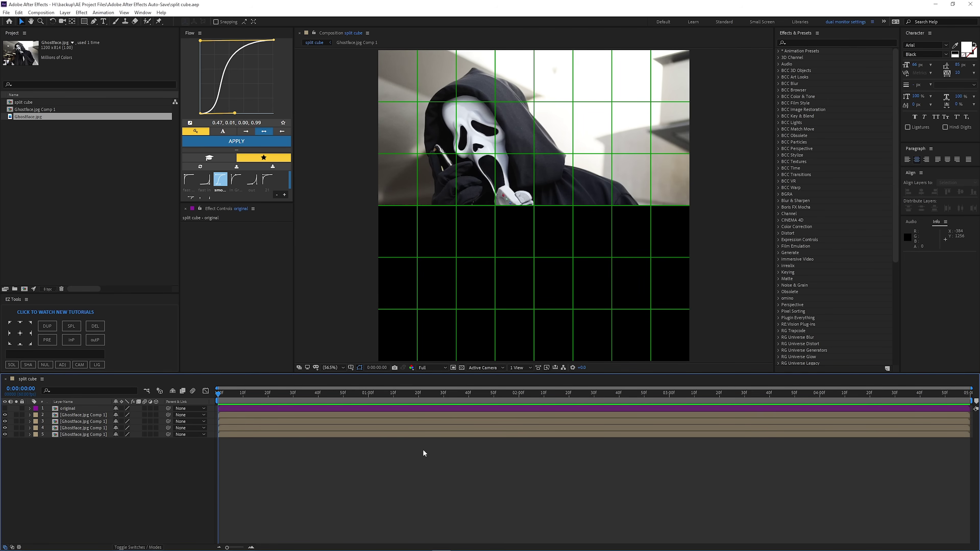
pyautogui.click(351, 367)
pyautogui.click(371, 385)
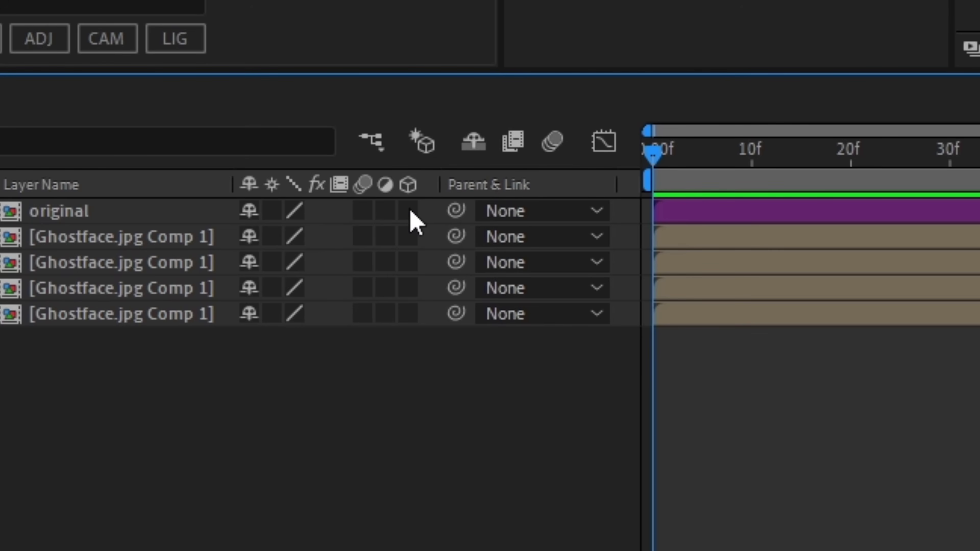
# Make all five layers 3D, including the "original" layer
pyautogui.moveTo(408, 211); pyautogui.dragTo(411, 350)
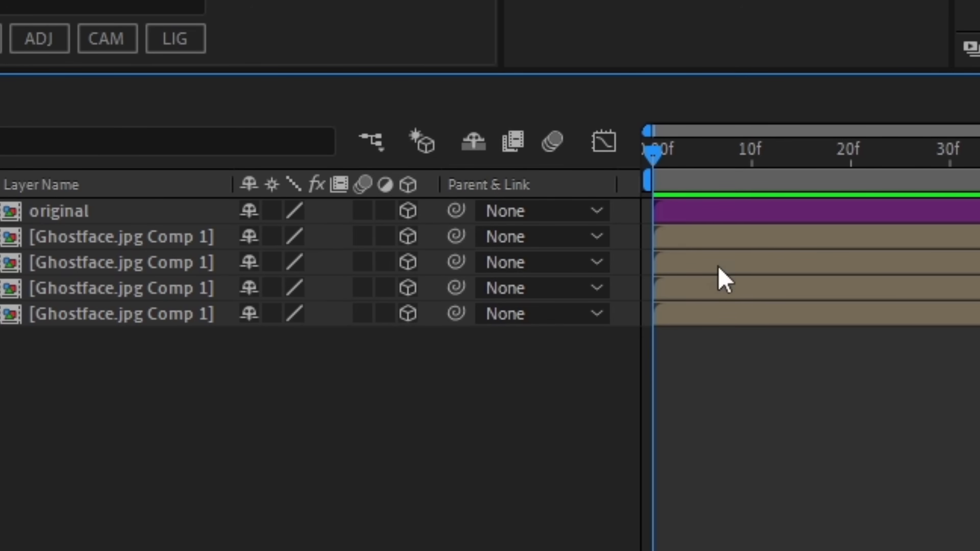
pyautogui.click(738, 223)
pyautogui.click(267, 457)
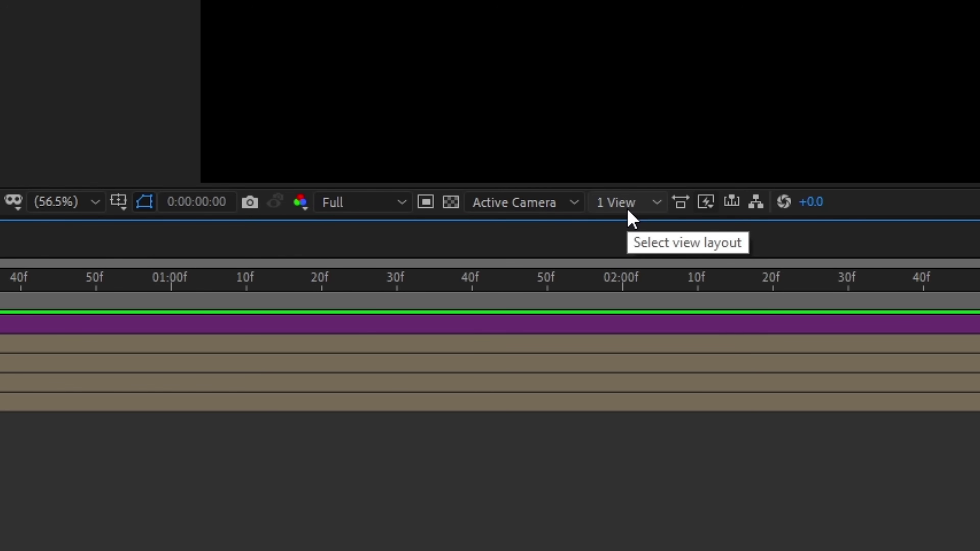
# Switch the composition view to Custom View 1 and orbit it to see the layers at a steeper angle
pyautogui.click(521, 370)
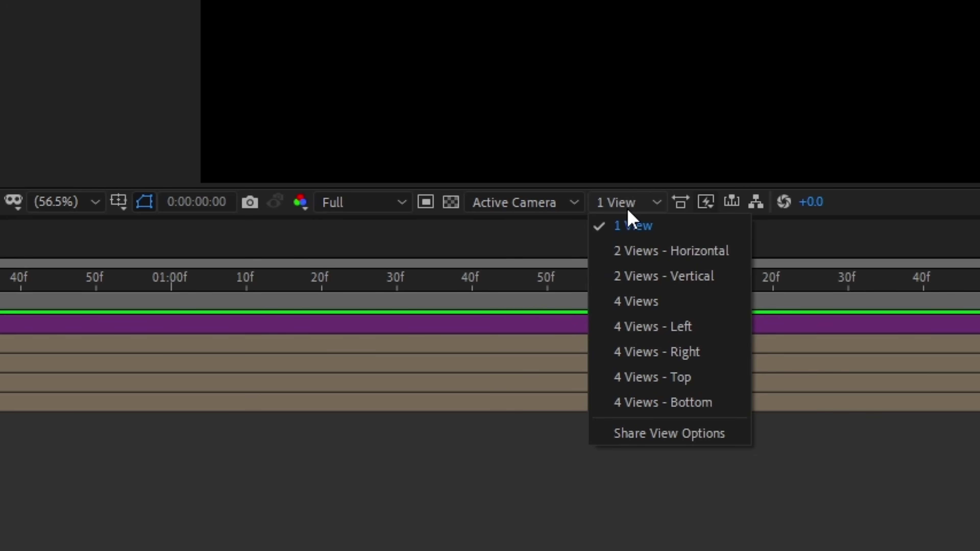
pyautogui.click(516, 204)
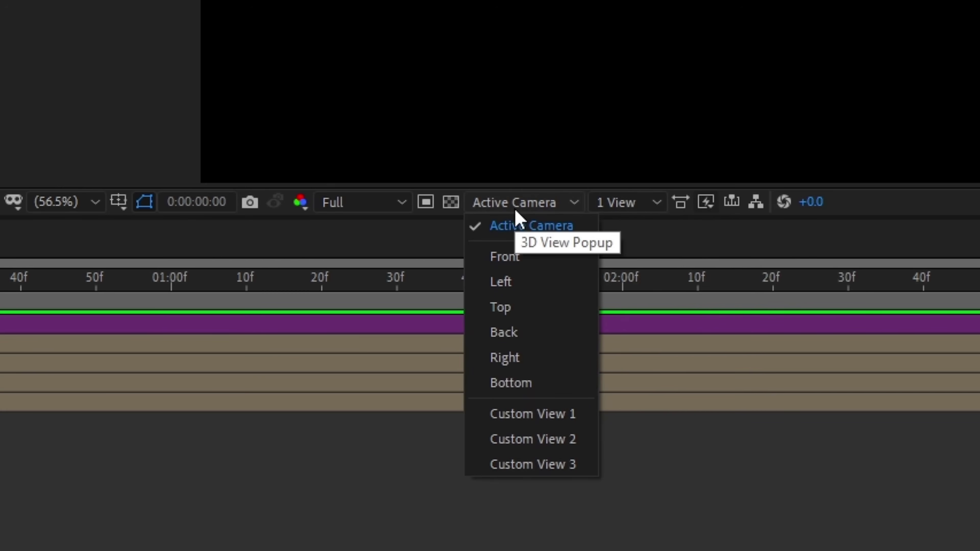
pyautogui.click(538, 418)
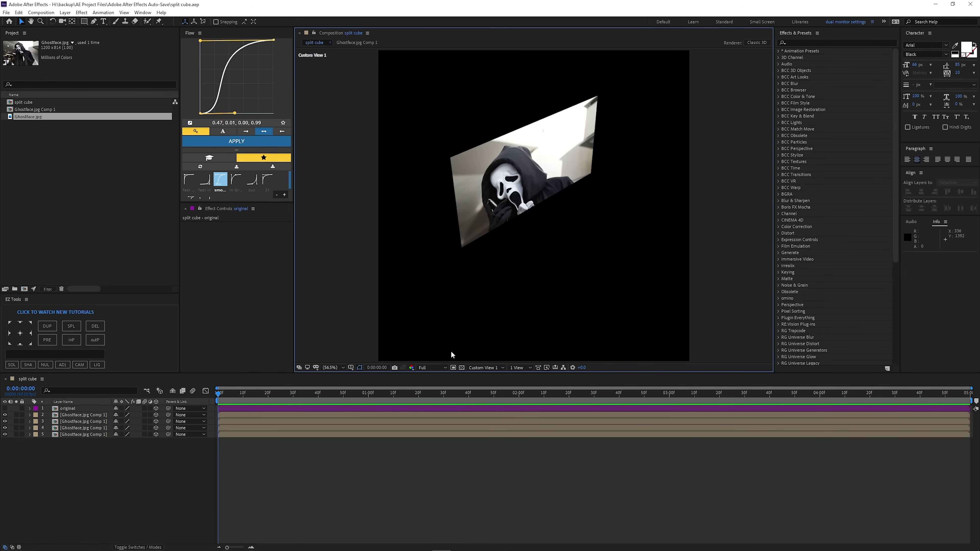
pyautogui.click(61, 21)
pyautogui.moveTo(527, 245); pyautogui.dragTo(507, 258)
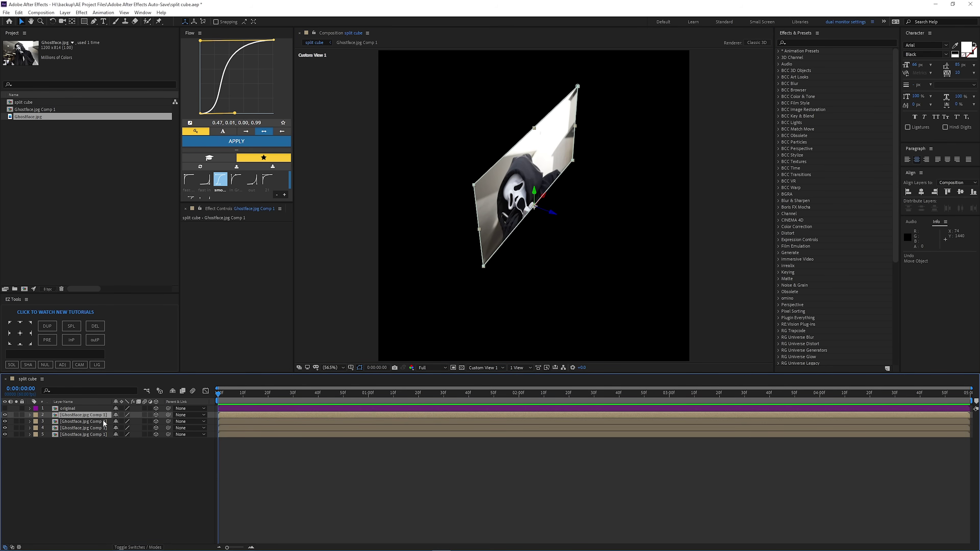
# Set the Z position of the first masked Ghostface.jpg Comp 1 layer (layer 2) to 540
pyautogui.press('p')
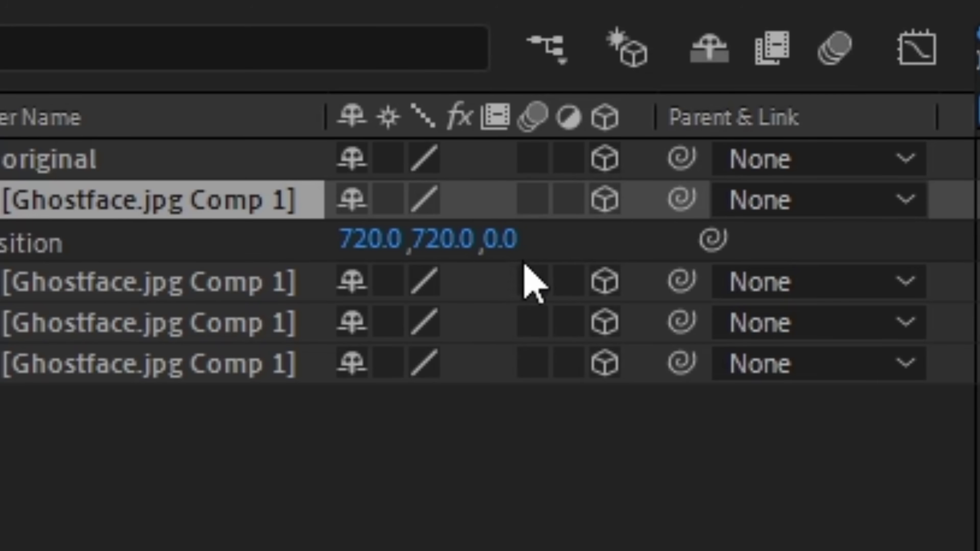
pyautogui.click(139, 422)
pyautogui.write('54')
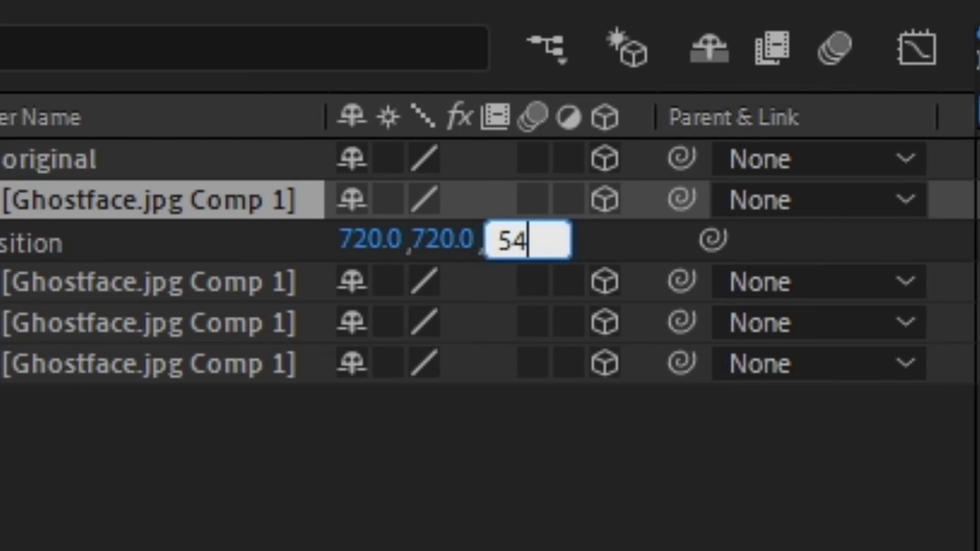
pyautogui.write('0')
pyautogui.press('Return')
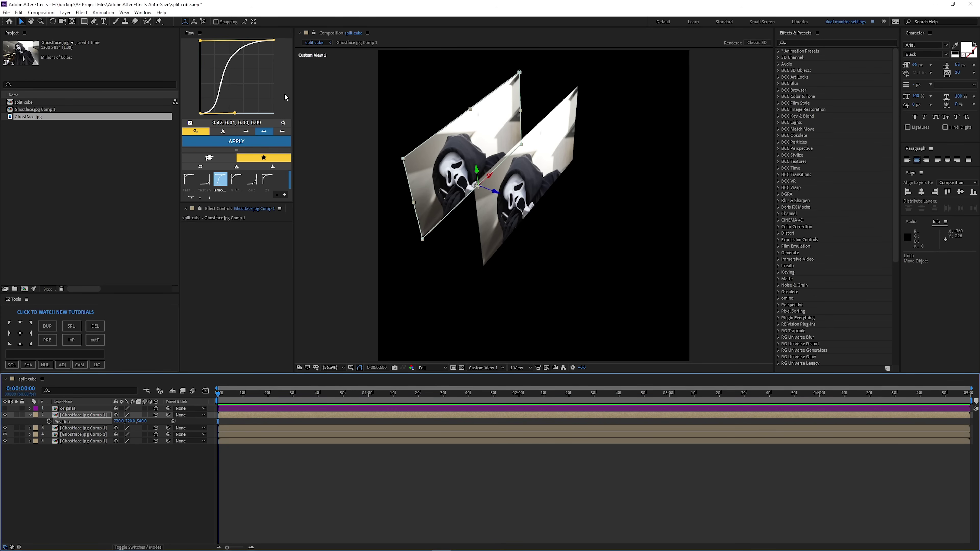
# Check the width and height in the split cube composition's settings without changing them
pyautogui.click(41, 12)
pyautogui.click(48, 29)
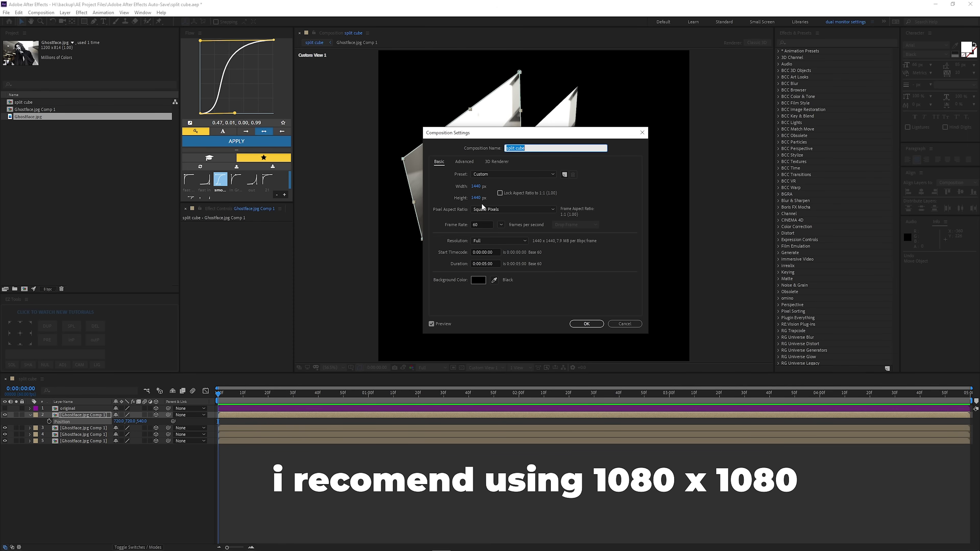
pyautogui.click(639, 132)
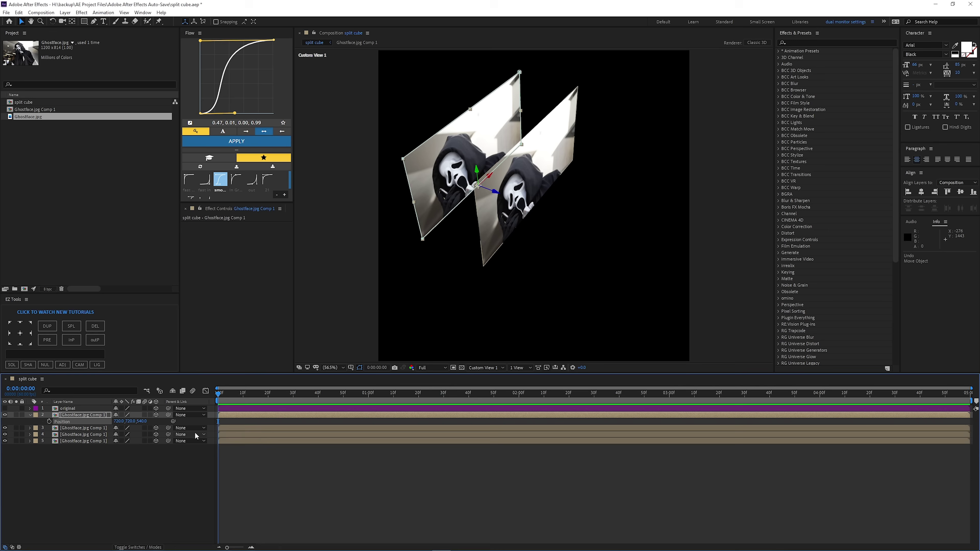
# Set the Z position of the second masked Ghostface.jpg Comp 1 layer (layer 3) to -540
pyautogui.press('p')
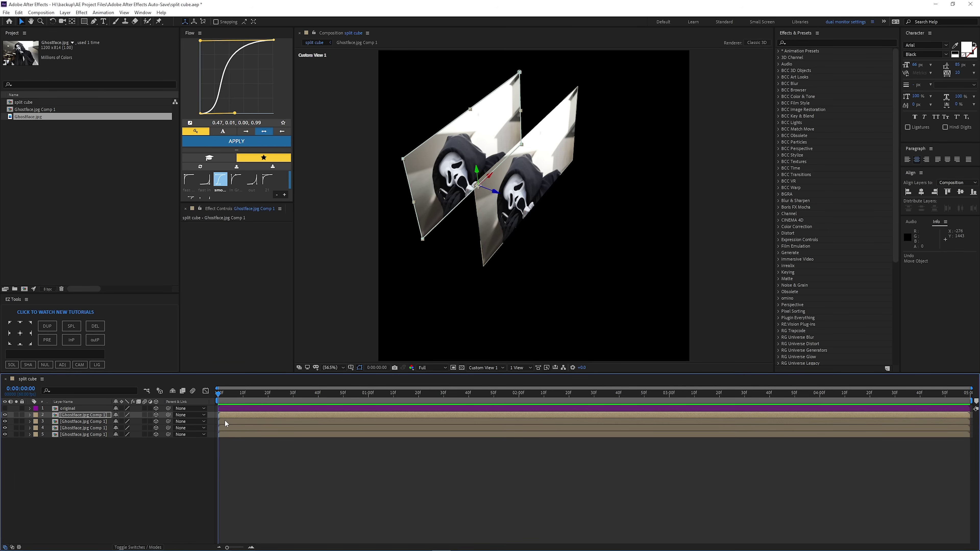
pyautogui.click(225, 421)
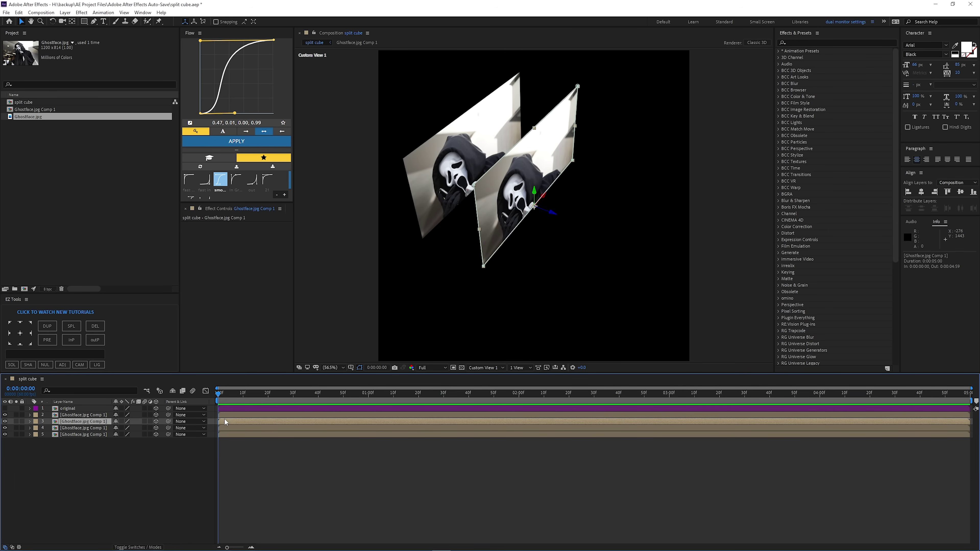
pyautogui.press('p')
pyautogui.click(140, 427)
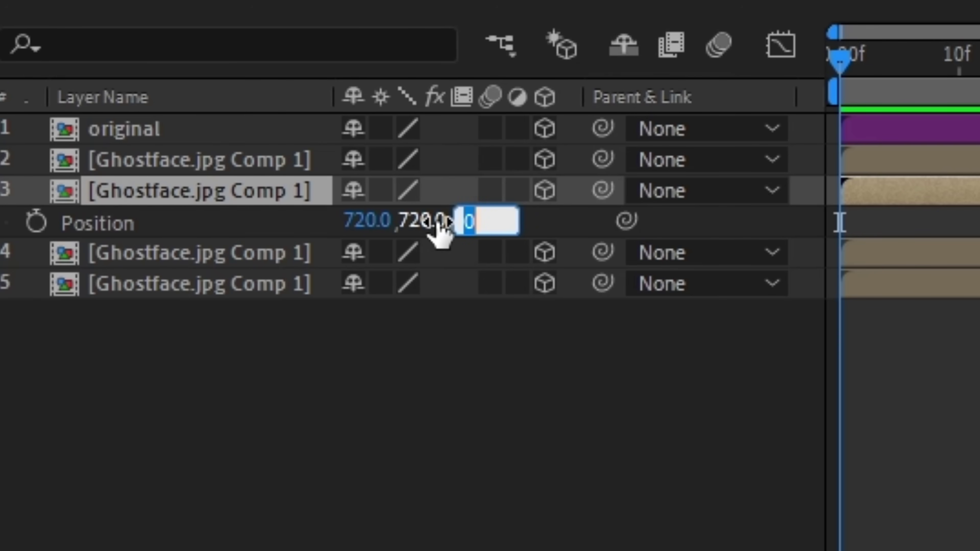
pyautogui.write('-540')
pyautogui.press('Return')
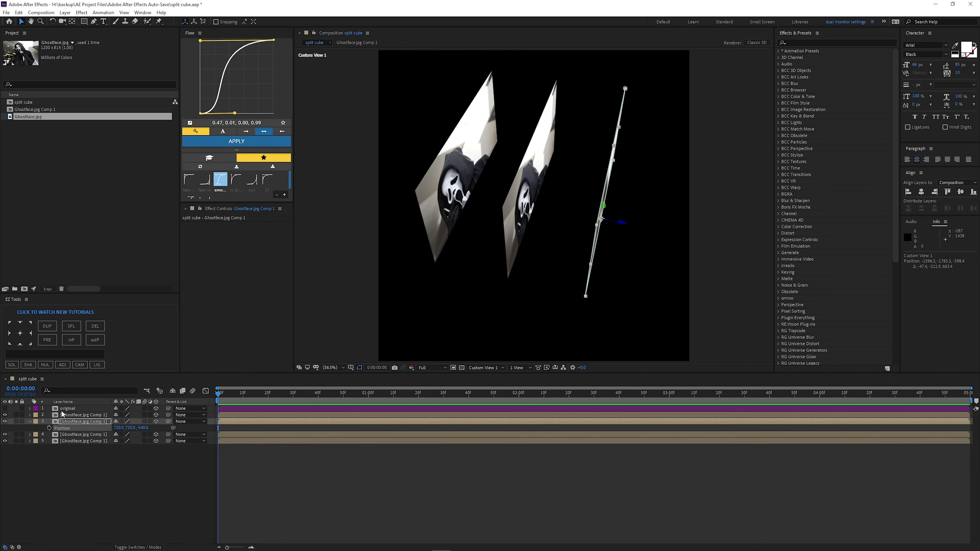
# Set the Y Rotation of the third masked Ghostface.jpg Comp 1 layer (layer 4) to 90 degrees
pyautogui.click(29, 420)
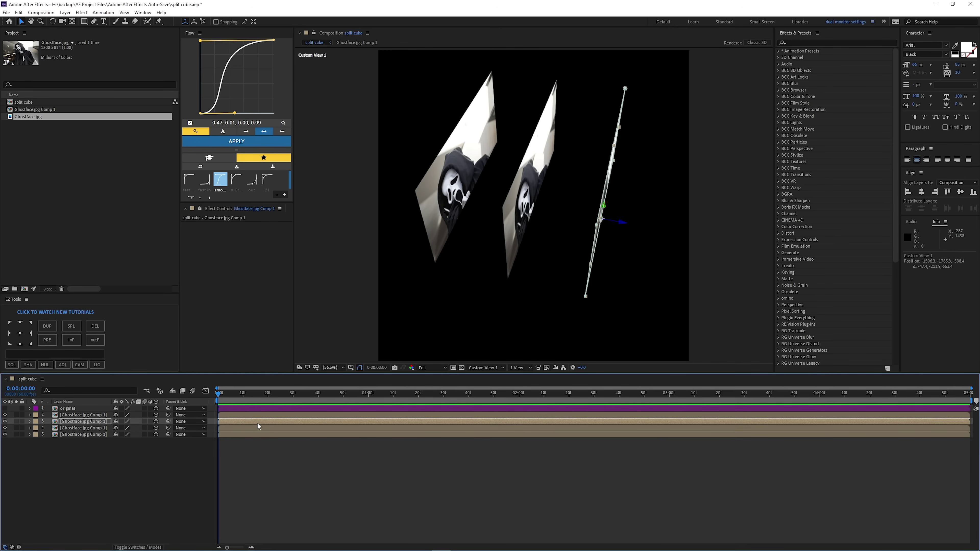
pyautogui.click(242, 428)
pyautogui.press('r')
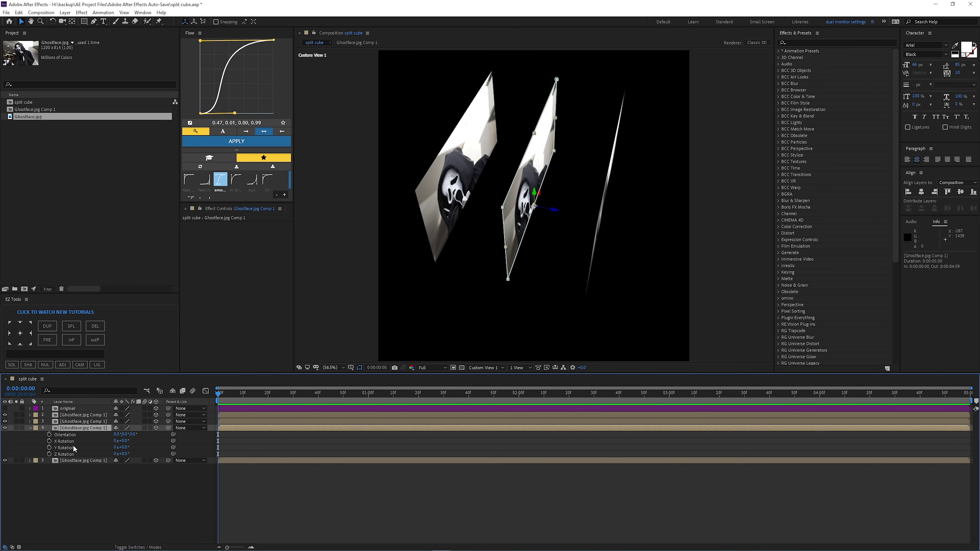
pyautogui.click(123, 448)
pyautogui.write('90')
pyautogui.press('Return')
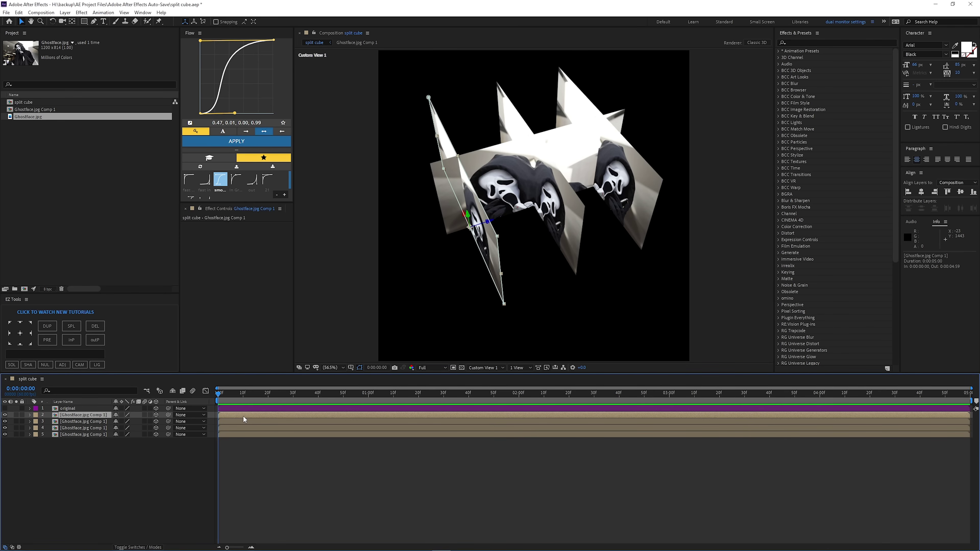
# Set the Z position of the first masked Ghostface.jpg Comp 1 layer (layer 2) to 720
pyautogui.press('p')
pyautogui.click(143, 422)
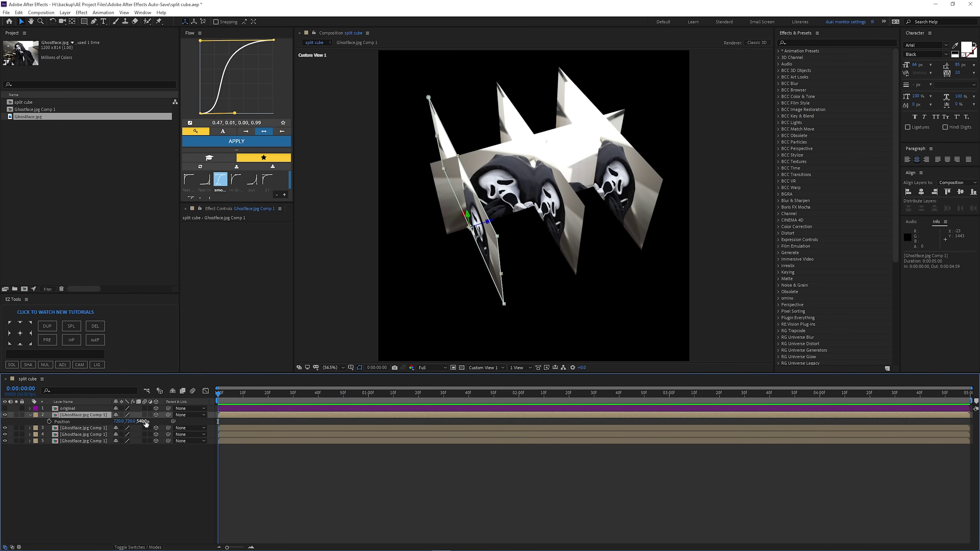
pyautogui.write('720')
pyautogui.press('Return')
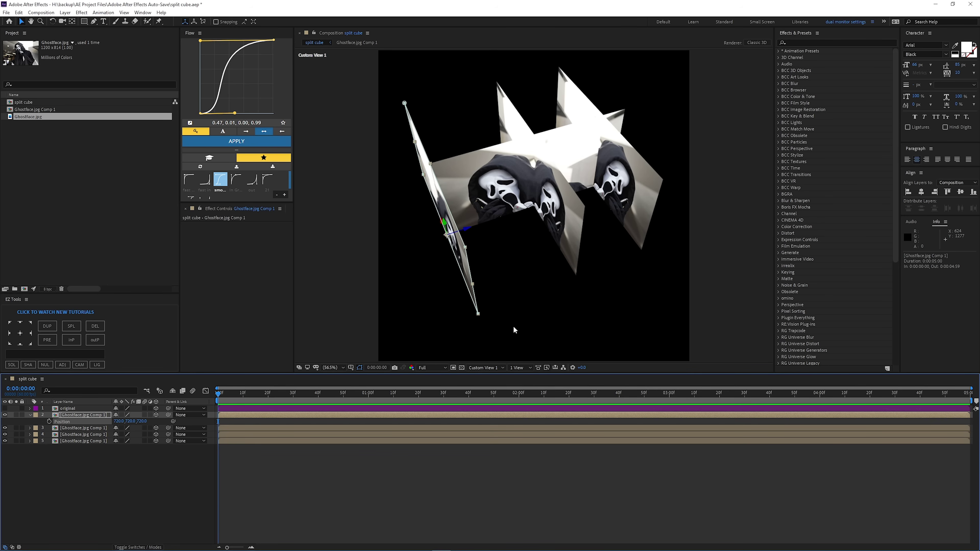
# Set the Z position of layer 3 to -720 and collapse the open position properties
pyautogui.click(77, 429)
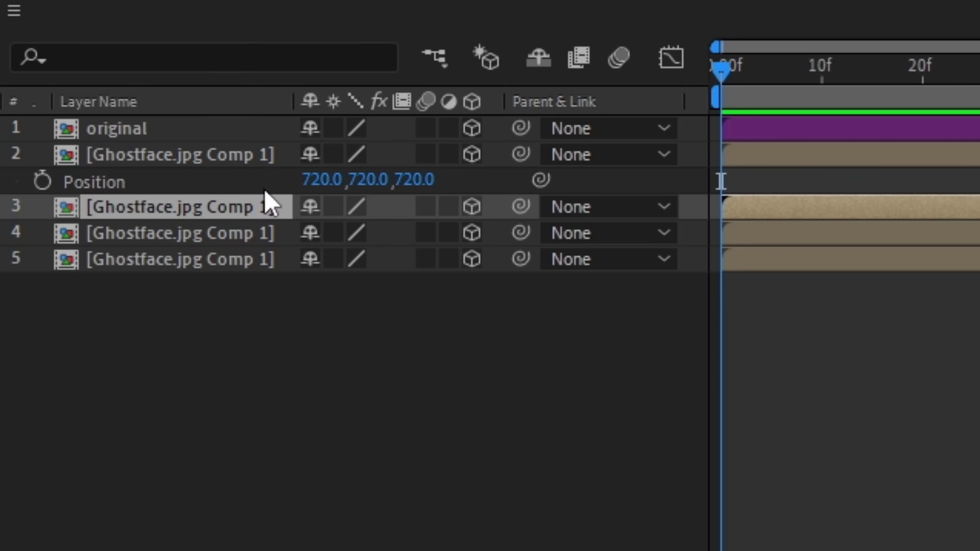
pyautogui.press('p')
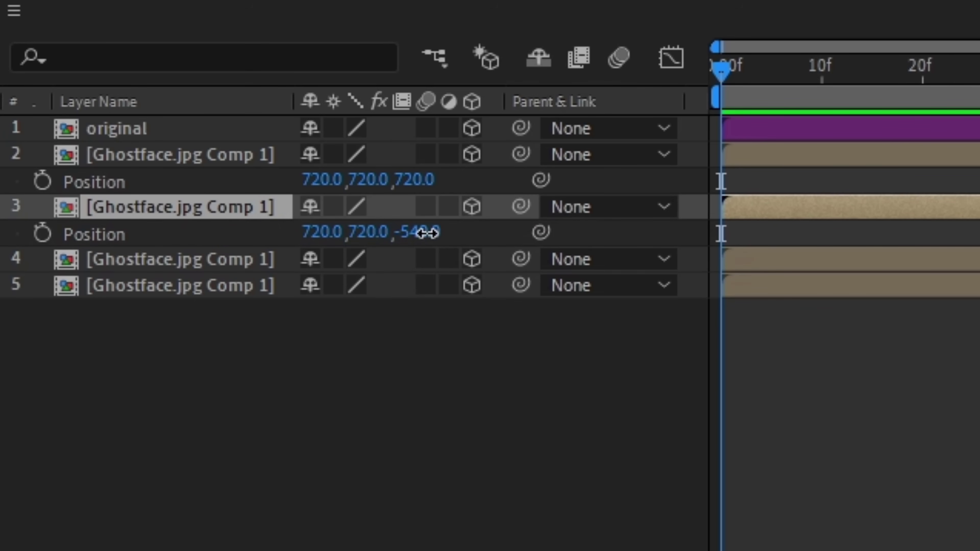
pyautogui.click(144, 435)
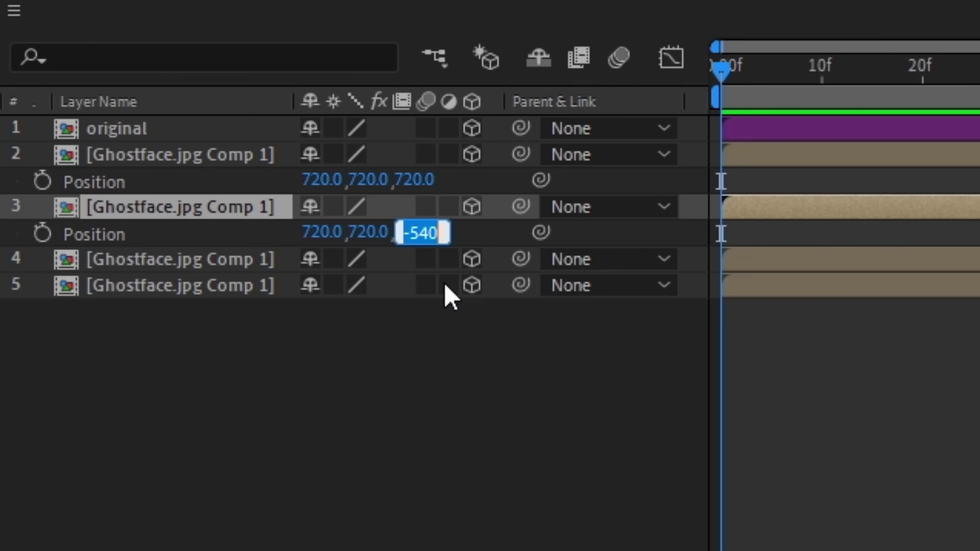
pyautogui.write('-72')
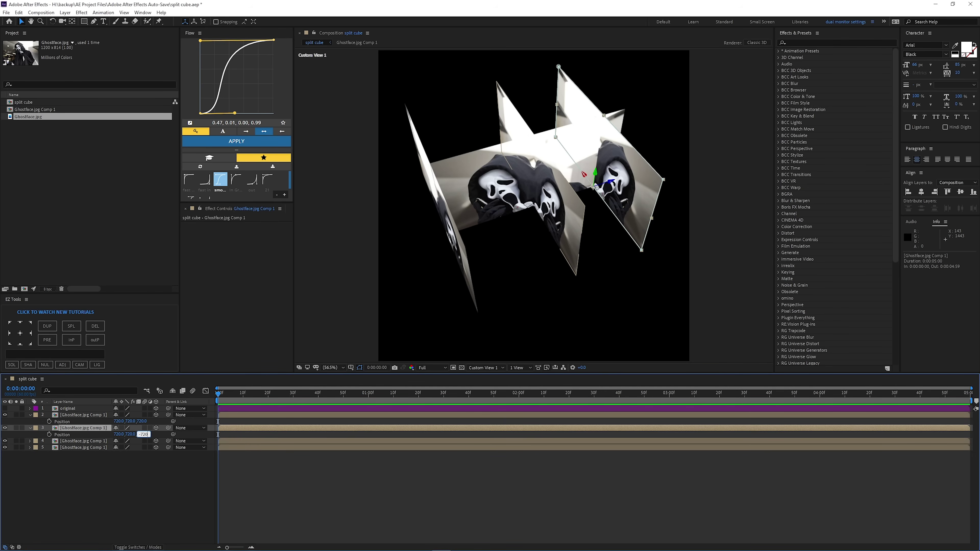
pyautogui.write('0')
pyautogui.press('Return')
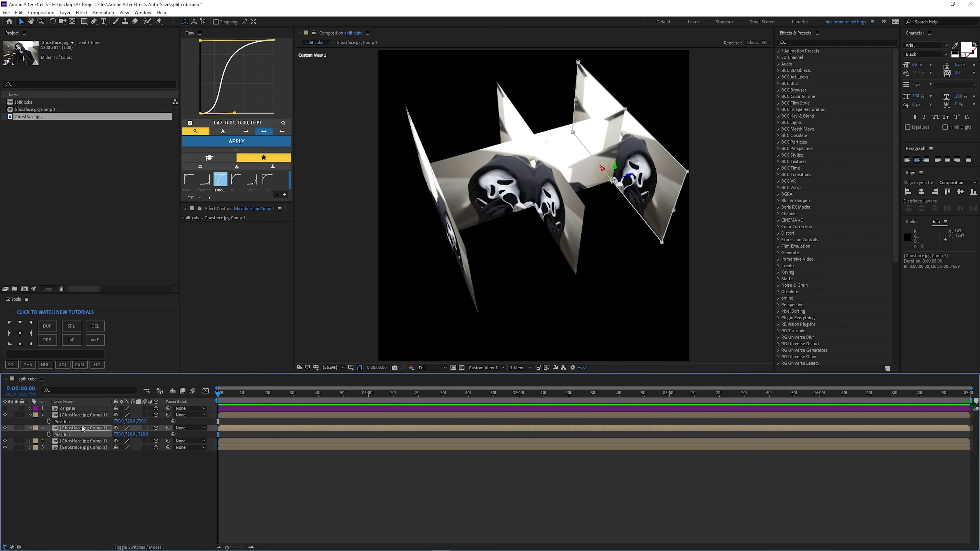
pyautogui.click(30, 415)
pyautogui.click(30, 421)
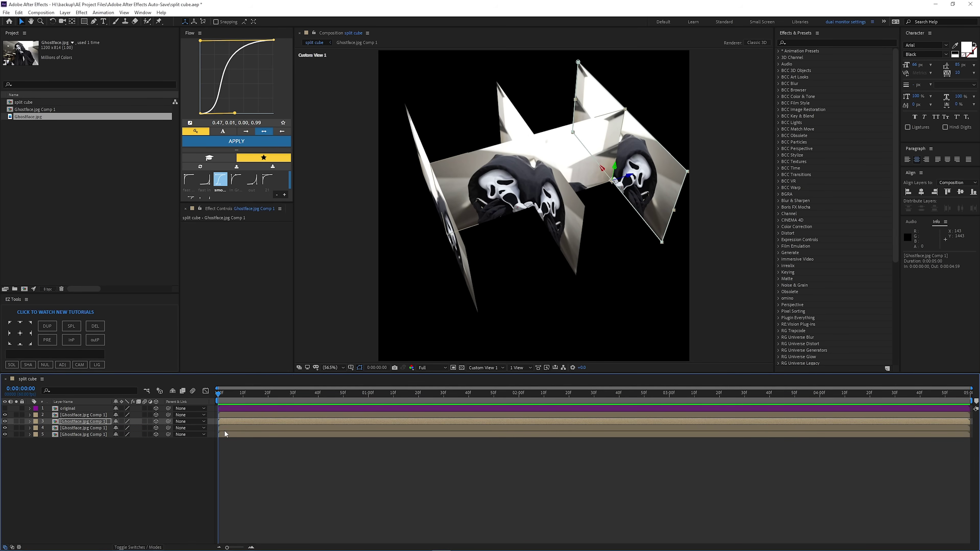
# Enable snapping and snap layer 4 onto the edges of the two parallel faces at position 1440, 720, 0
pyautogui.click(228, 428)
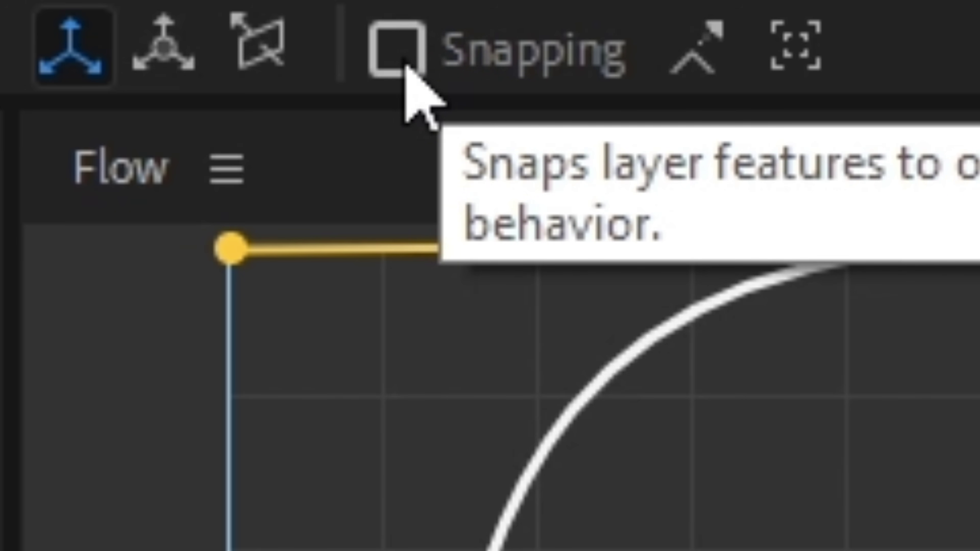
pyautogui.click(405, 66)
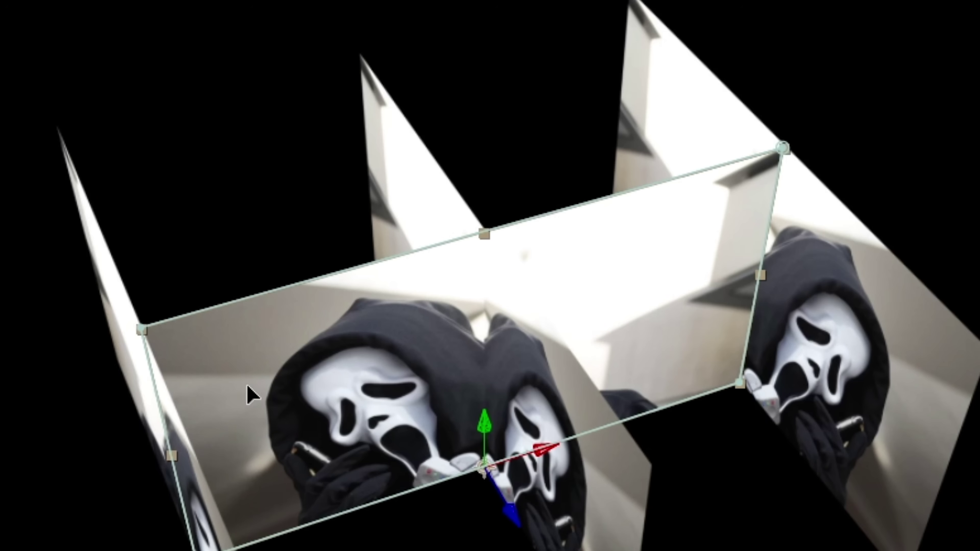
pyautogui.moveTo(464, 182); pyautogui.dragTo(439, 118)
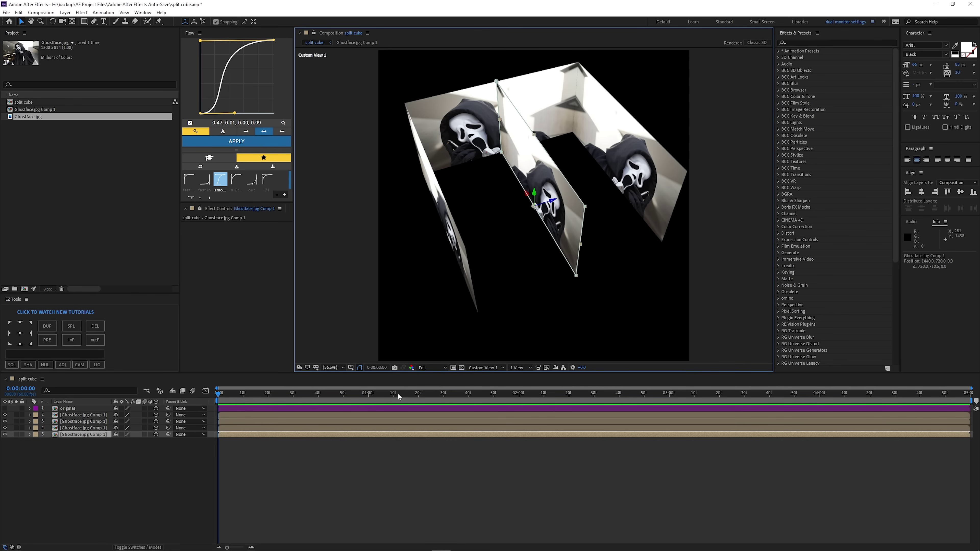
# Set the Y Rotation of layer 5 to -90 degrees and move it onto the remaining open side of the box
pyautogui.press('r')
pyautogui.click(124, 454)
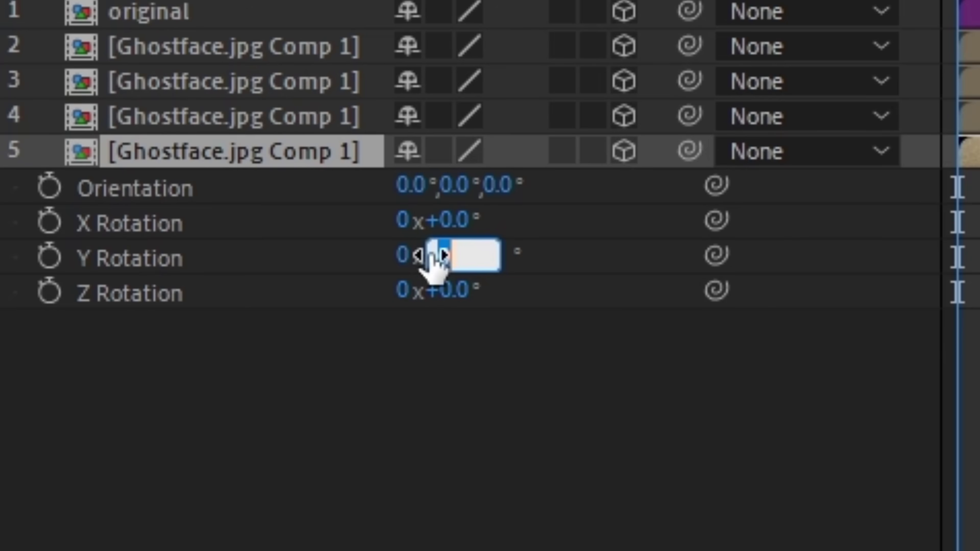
pyautogui.write('-90')
pyautogui.press('Return')
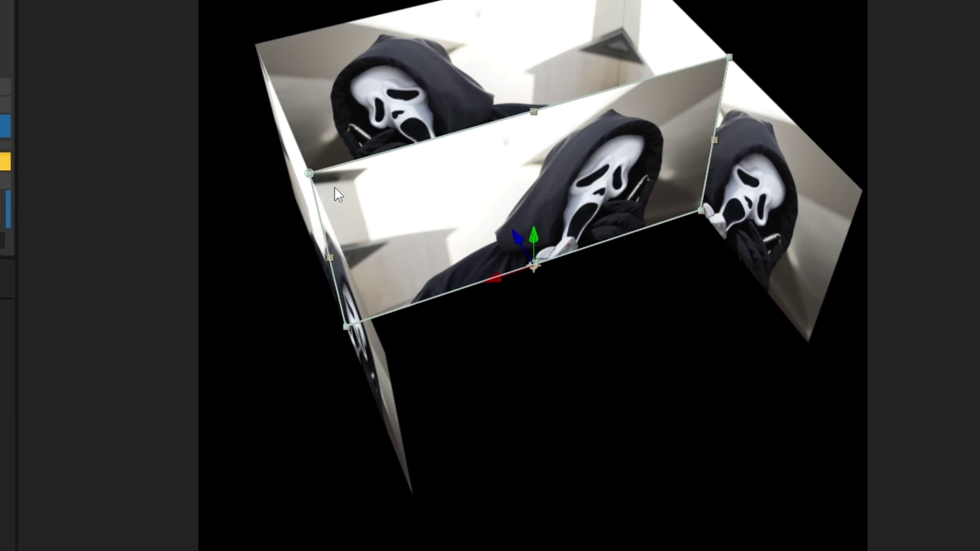
pyautogui.moveTo(458, 173); pyautogui.dragTo(531, 232)
pyautogui.moveTo(528, 321); pyautogui.dragTo(411, 344)
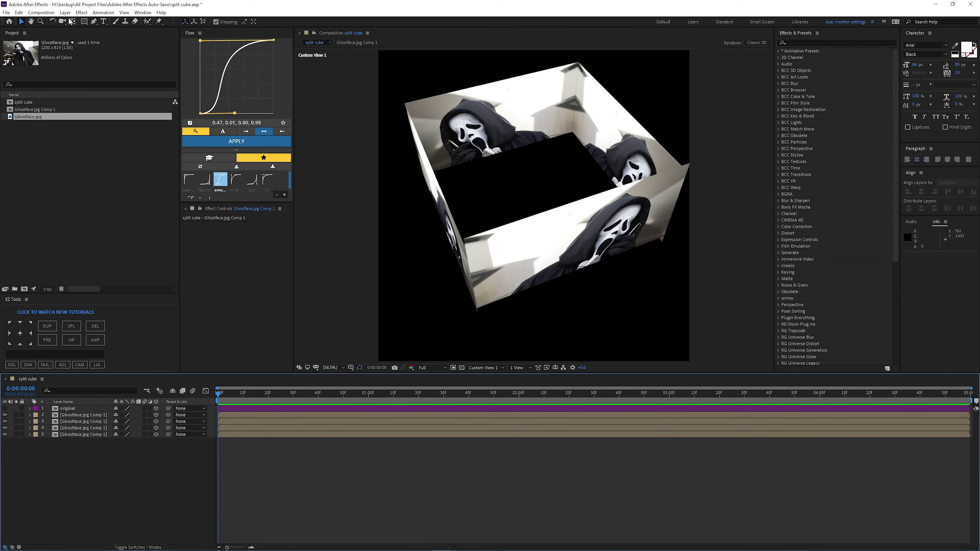
# Orbit to the misaligned wall and snap layer 5's corner to the adjoining face's corner, at position 0, 720, 0
pyautogui.click(63, 21)
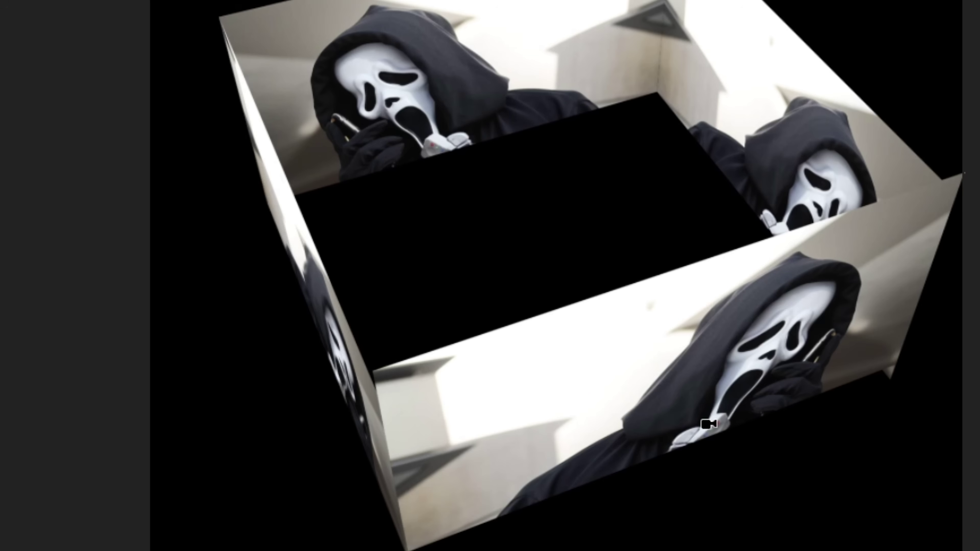
pyautogui.moveTo(708, 424); pyautogui.dragTo(509, 490)
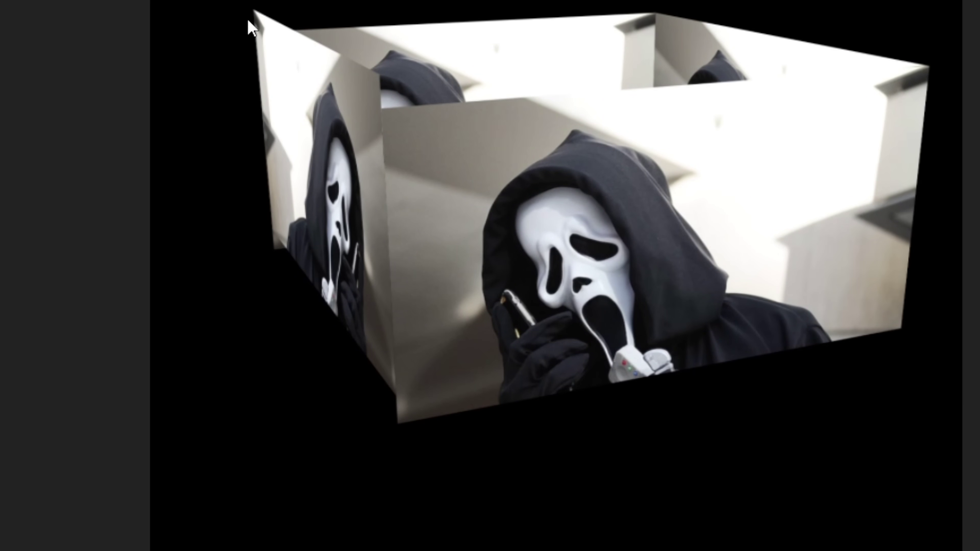
pyautogui.moveTo(257, 19); pyautogui.dragTo(263, 39)
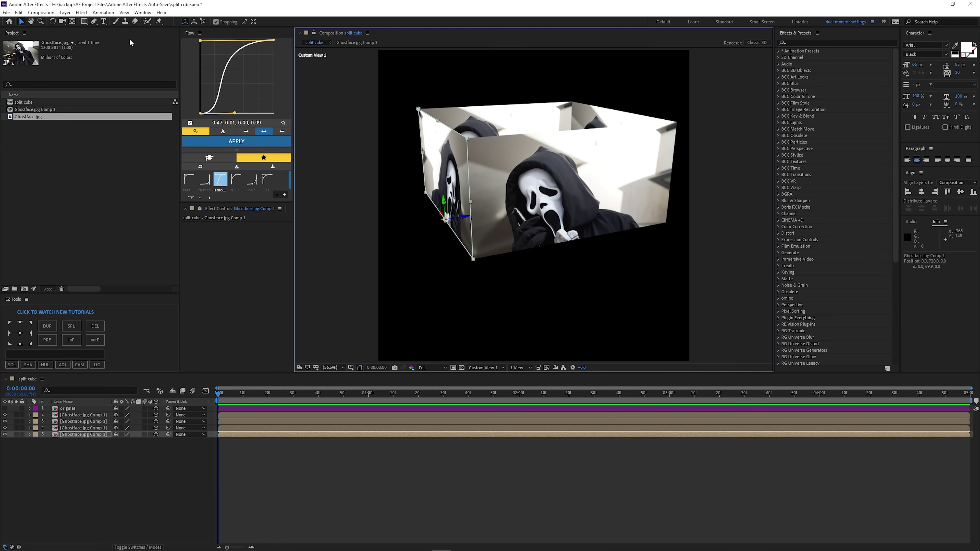
# Make the original layer visible and set its X Rotation to -90 degrees so it lies flat
pyautogui.click(223, 409)
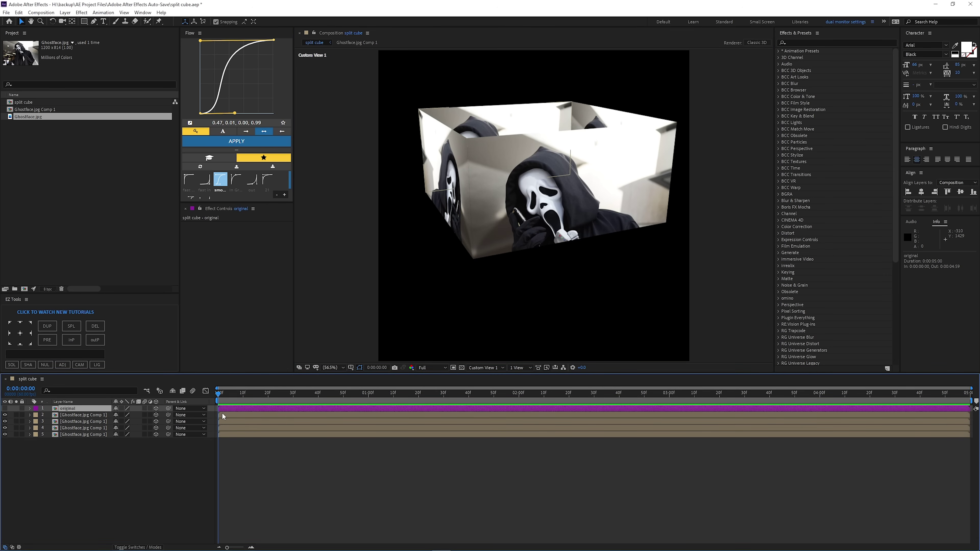
pyautogui.click(5, 409)
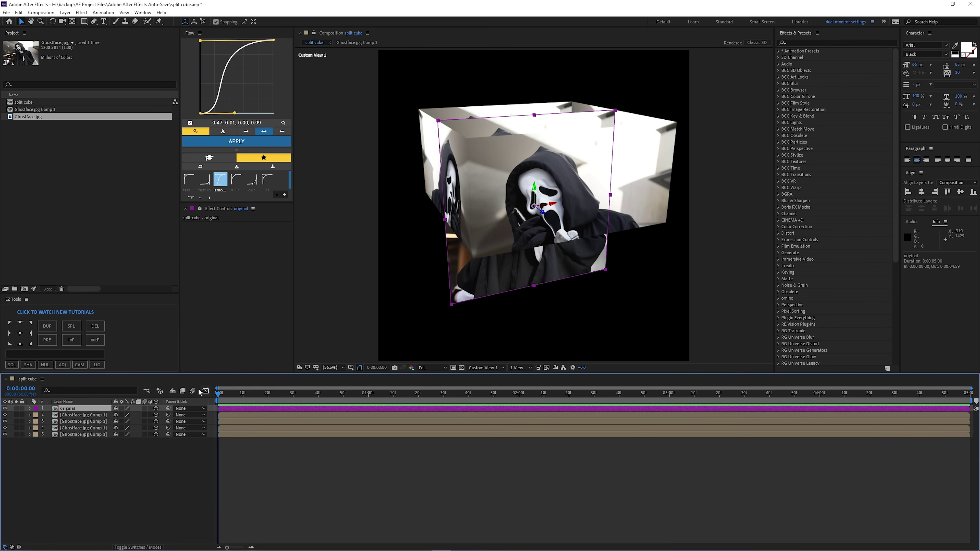
pyautogui.press('r')
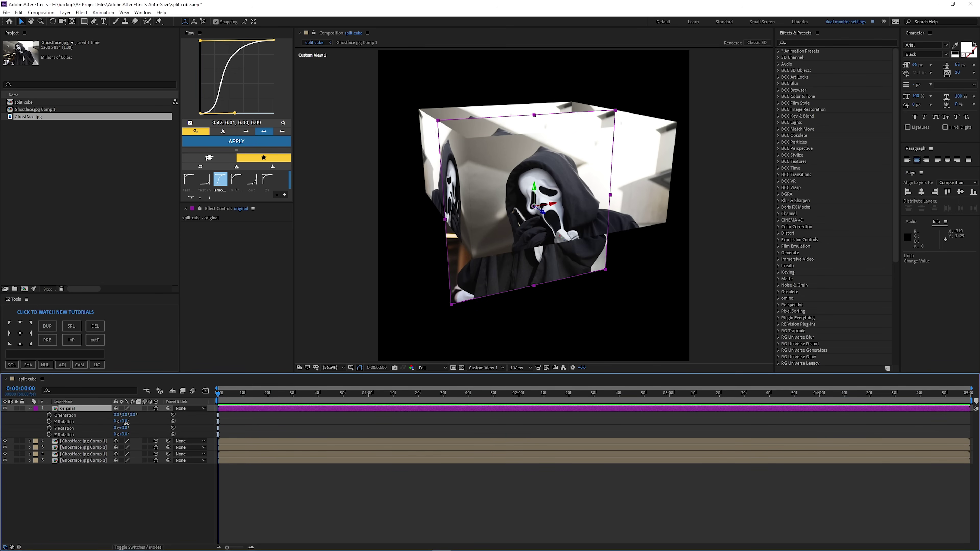
pyautogui.click(124, 422)
pyautogui.write('-90')
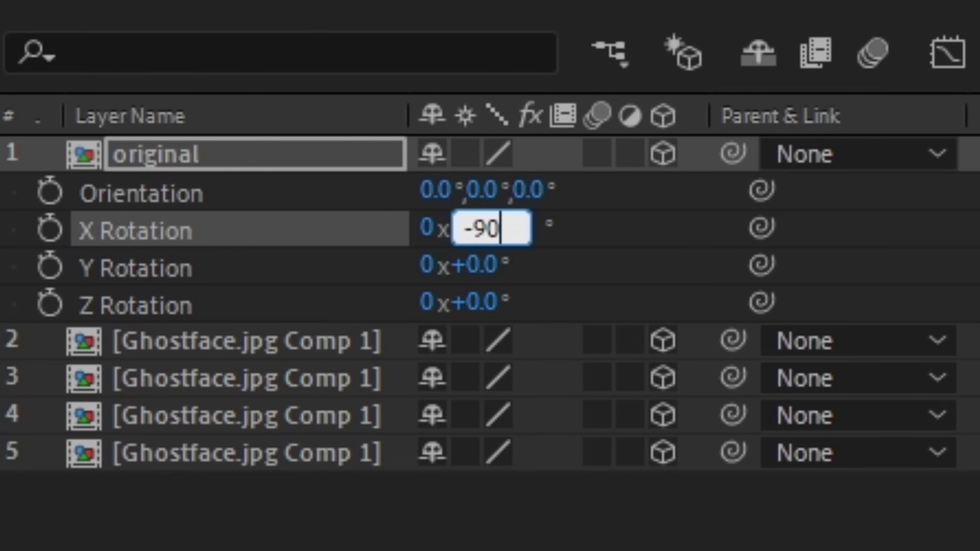
pyautogui.press('Return')
# Duplicate the original layer and snap the copy to the upper edges of the walls at position 720, 0, 0
pyautogui.moveTo(466, 210); pyautogui.dragTo(405, 169)
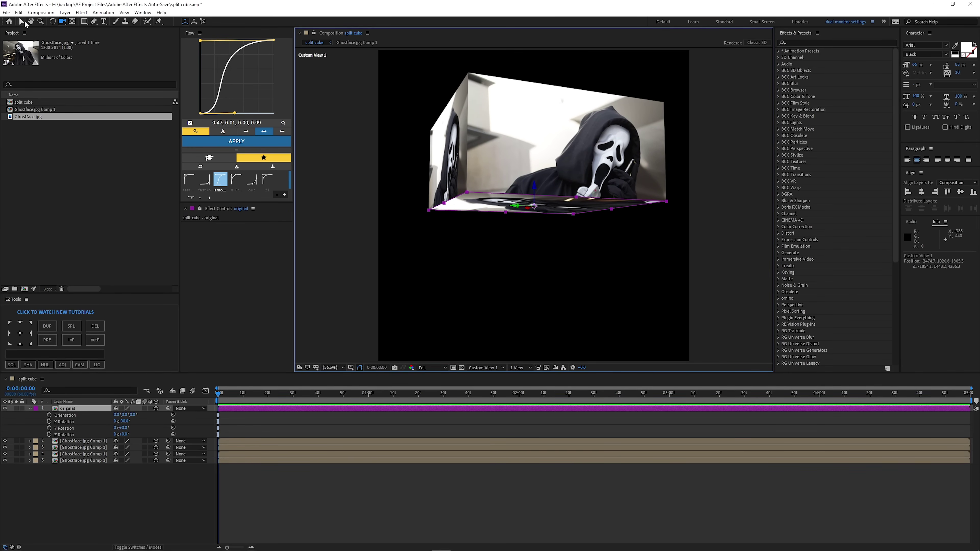
pyautogui.click(22, 21)
pyautogui.click(261, 409)
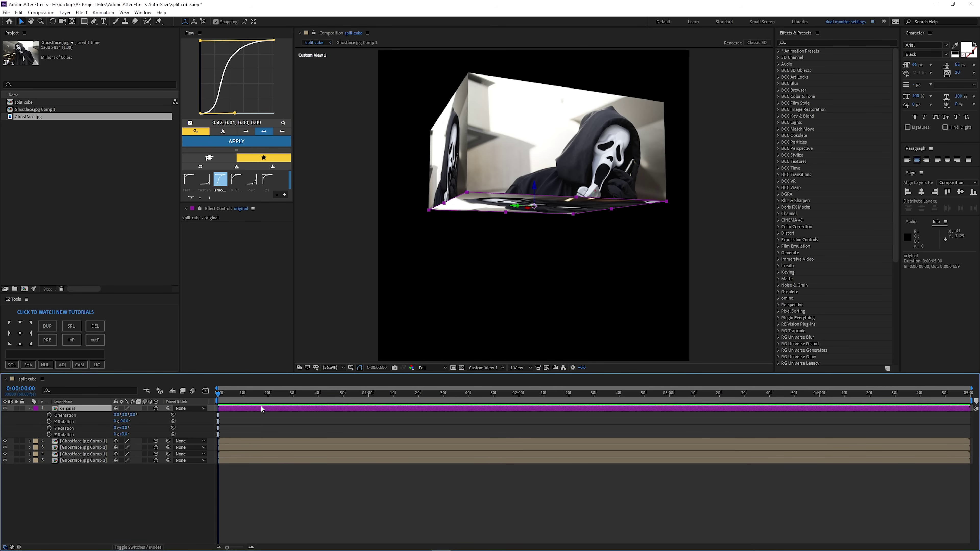
pyautogui.hotkey('ctrl', 'd')
pyautogui.moveTo(471, 202); pyautogui.dragTo(470, 93)
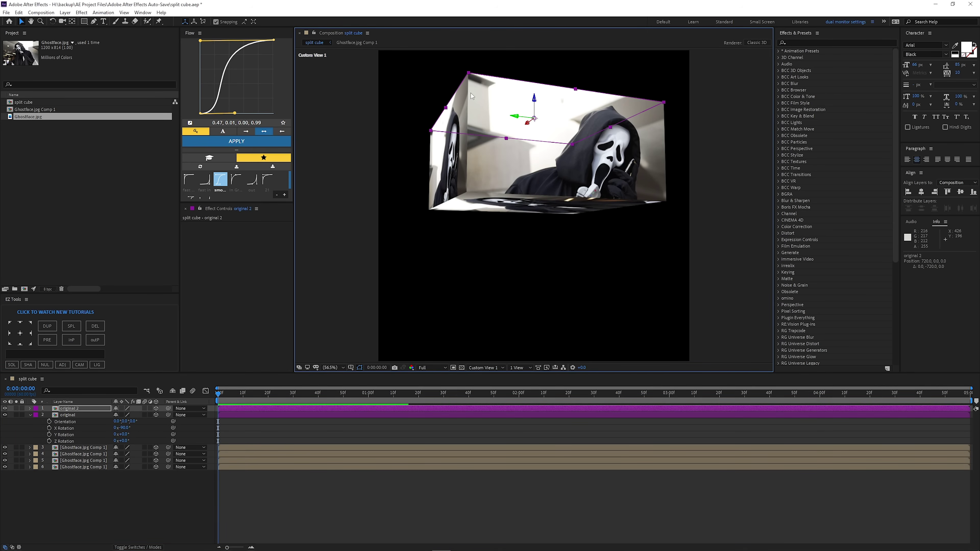
pyautogui.click(61, 21)
pyautogui.moveTo(544, 311); pyautogui.dragTo(498, 249)
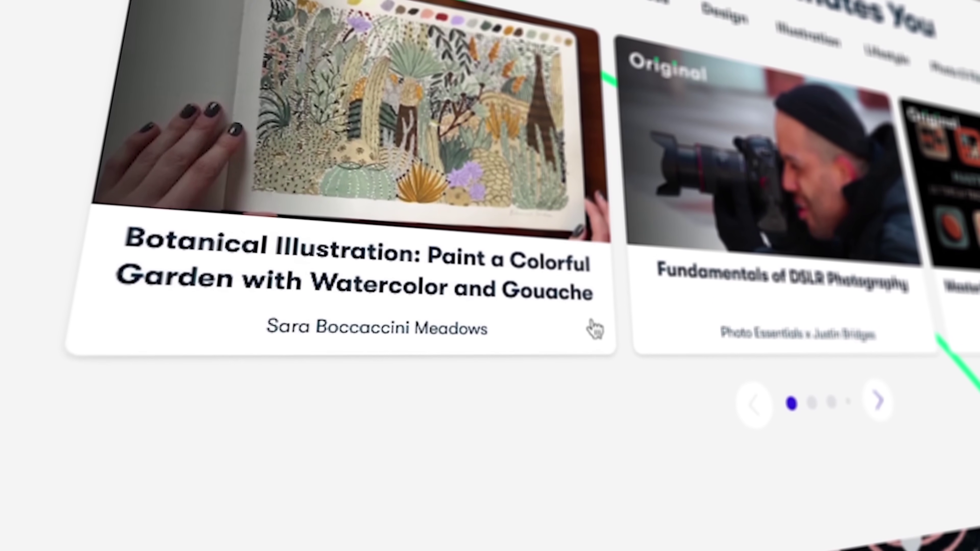
pyautogui.click(448, 146)
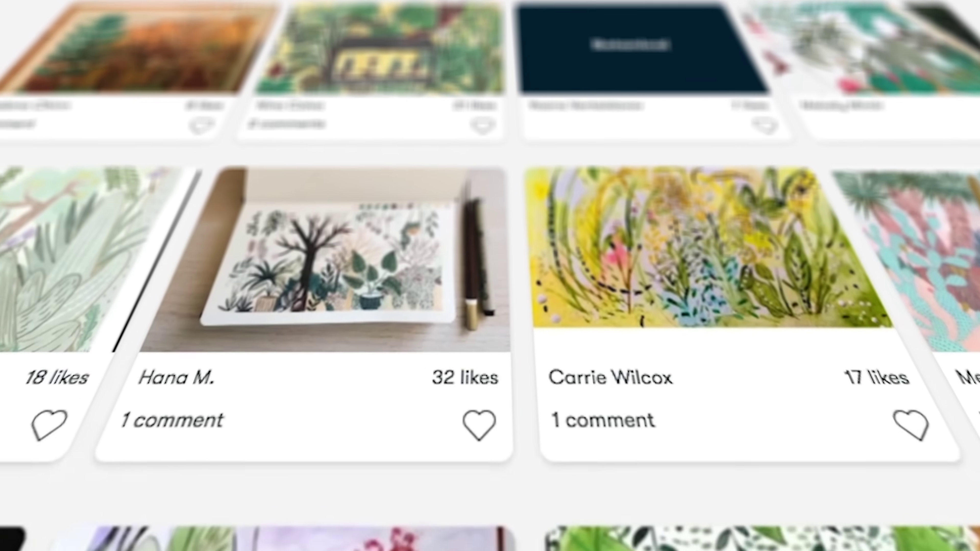
pyautogui.write('Logo Design')
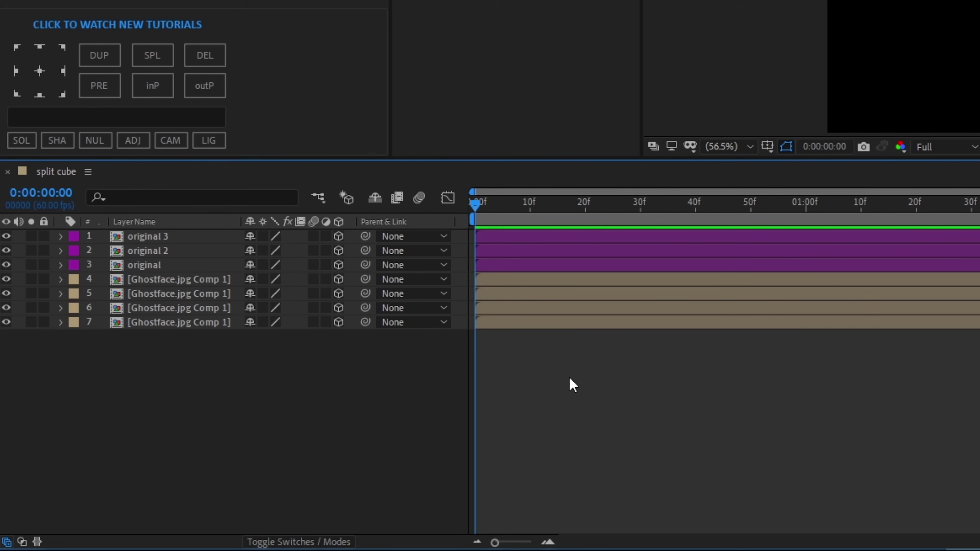
# Duplicate the first Ghostface.jpg Comp 1 layer (layer 4) and change the copy's label colour to blue
pyautogui.click(499, 322)
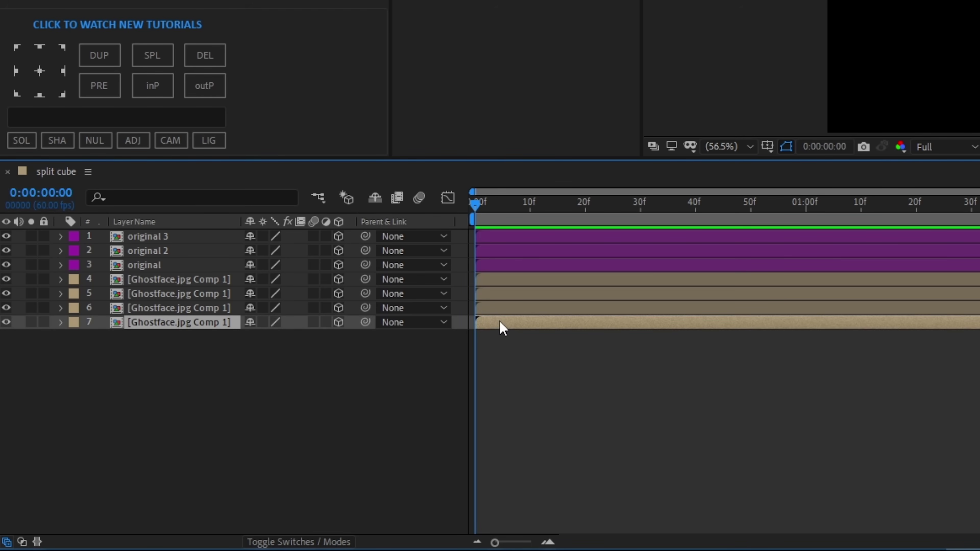
pyautogui.click(516, 279)
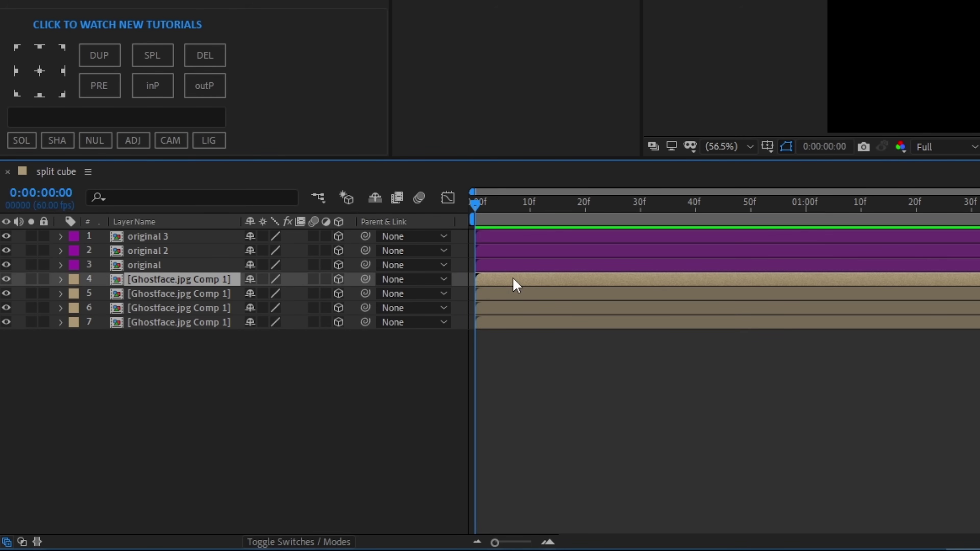
pyautogui.hotkey('ctrl', 'd')
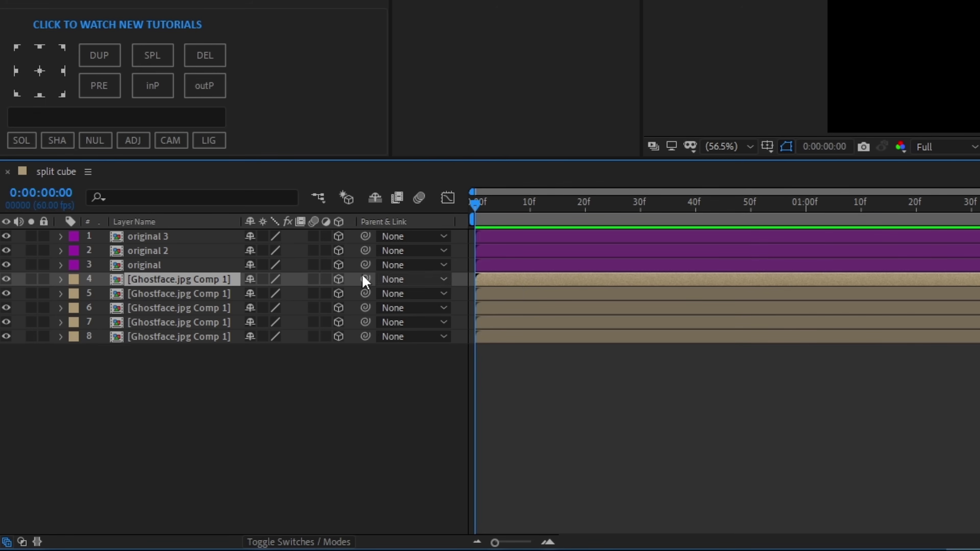
pyautogui.click(74, 279)
pyautogui.click(148, 127)
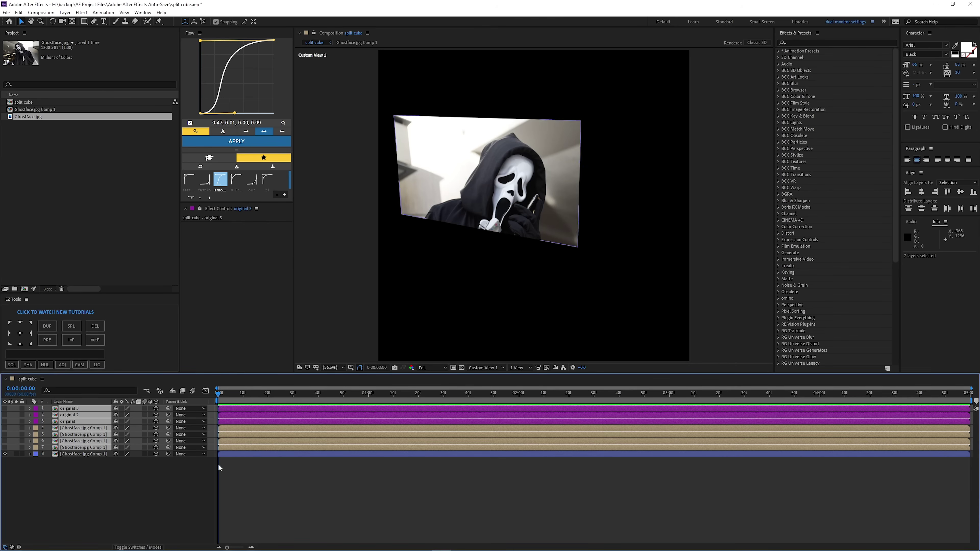
# Place the blue-labelled duplicate at the bottom of the layer stack and orbit the view to face it
pyautogui.click(296, 504)
pyautogui.click(255, 454)
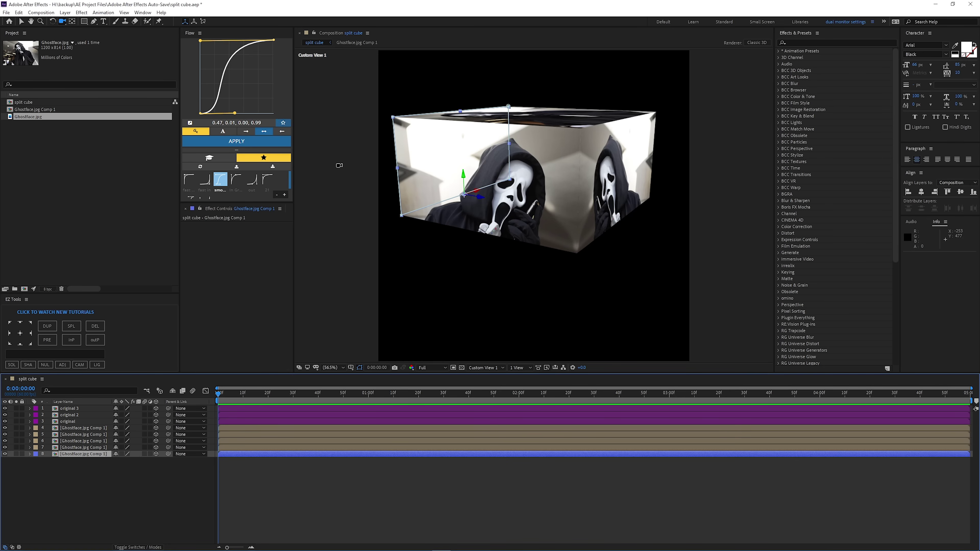
pyautogui.moveTo(339, 165); pyautogui.dragTo(536, 287)
pyautogui.click(21, 22)
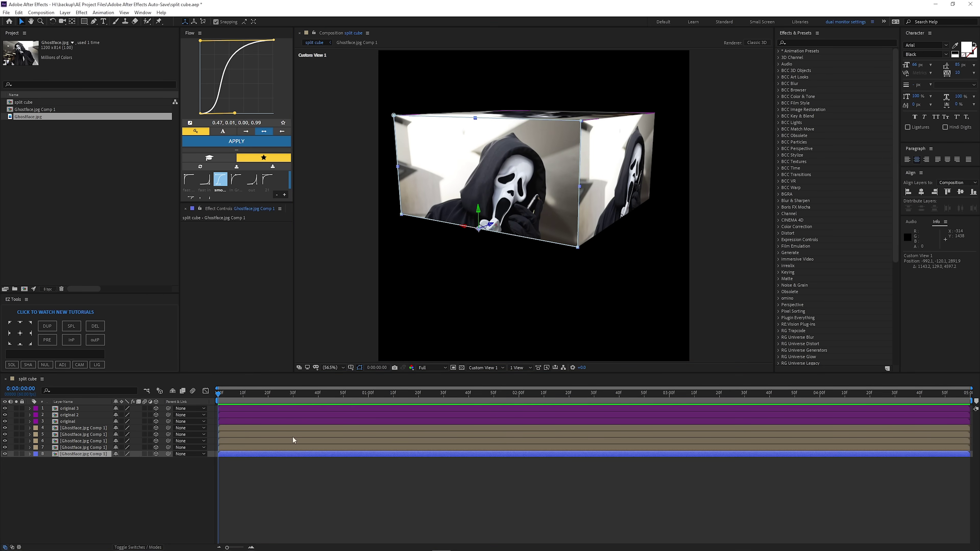
# Hide the seven upper-half layers, from original 3 down to layer 7, leaving only the blue-labelled layer visible
pyautogui.click(230, 410)
pyautogui.keyDown('shift'); pyautogui.click(233, 448); pyautogui.keyUp('shift')
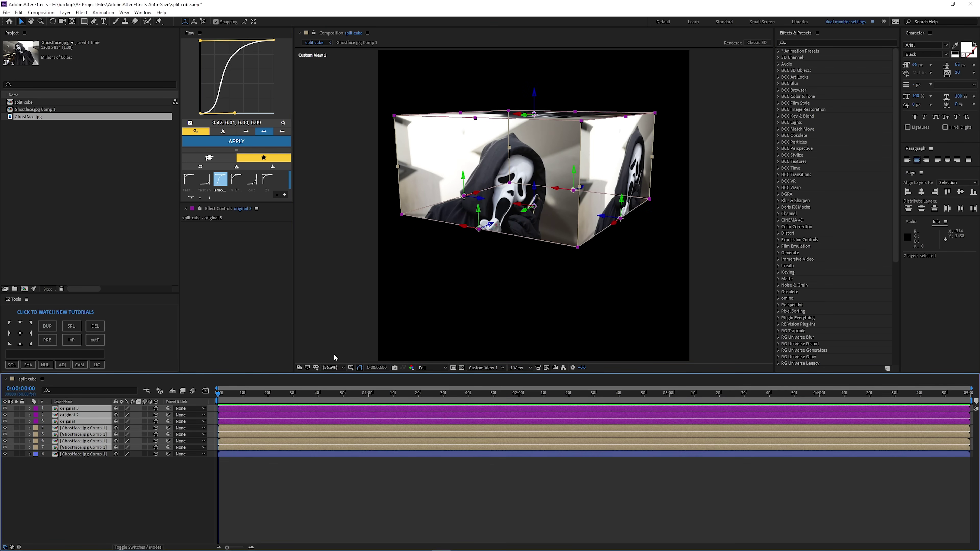
pyautogui.click(5, 408)
pyautogui.click(297, 505)
# Invert Mask 1 on the blue-labelled Ghostface.jpg Comp 1 layer
pyautogui.click(295, 454)
pyautogui.press('p')
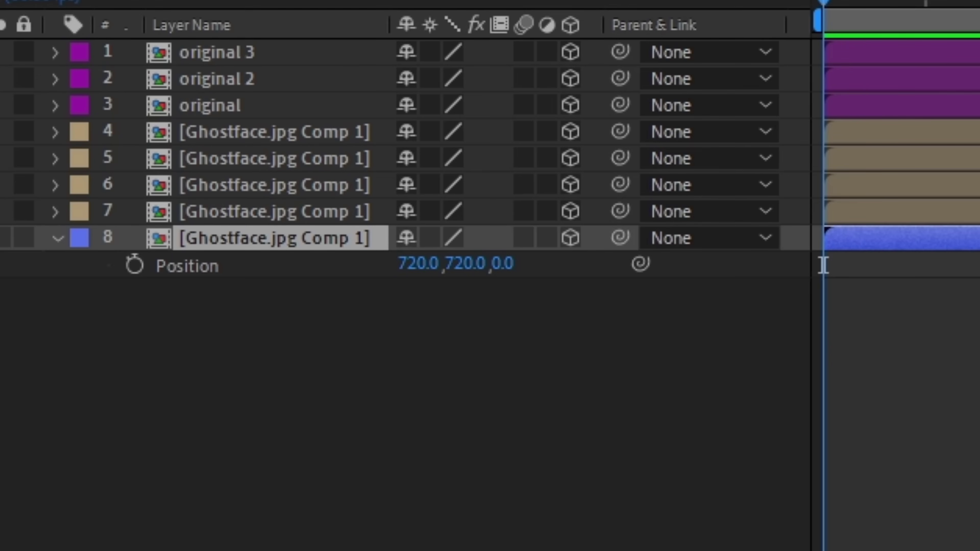
pyautogui.press('m')
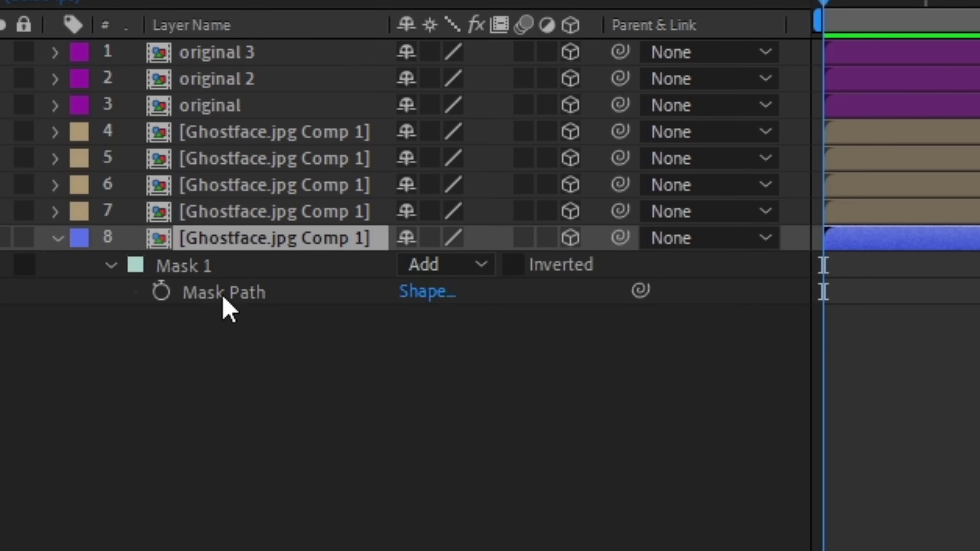
pyautogui.click(511, 270)
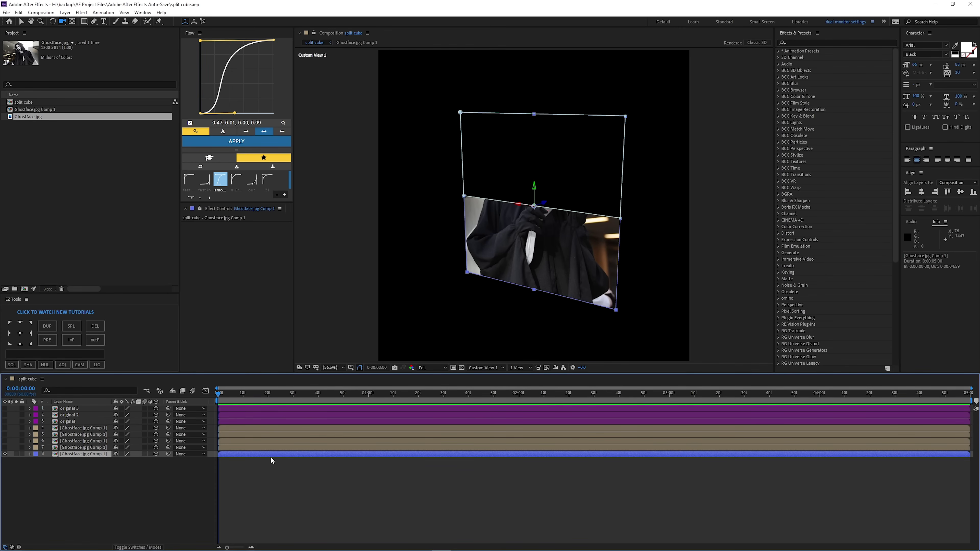
# Duplicate the blue-labelled layer three times and save the project
pyautogui.hotkey('ctrl', 'd')
pyautogui.hotkey('ctrl', 'd')
pyautogui.hotkey('ctrl', 'd')
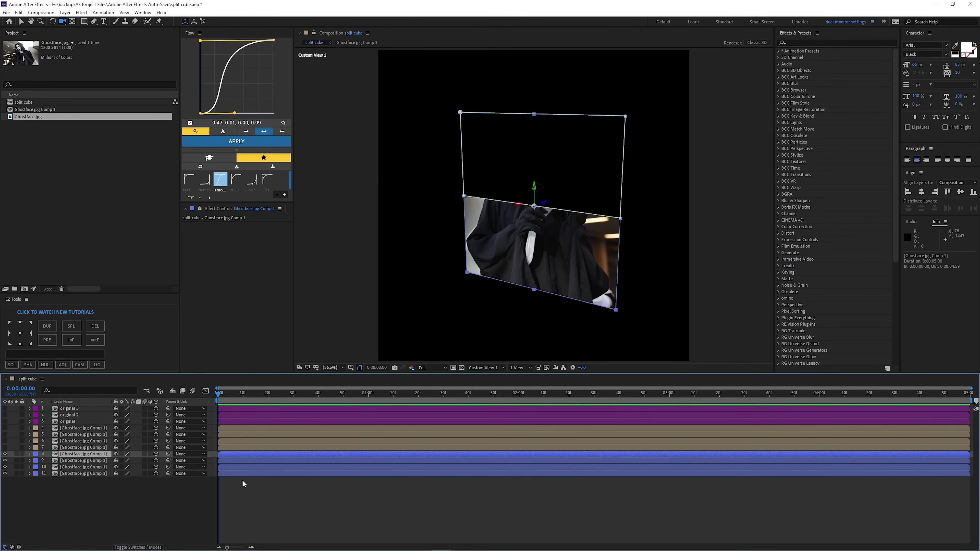
pyautogui.hotkey('ctrl', 's')
pyautogui.click(248, 504)
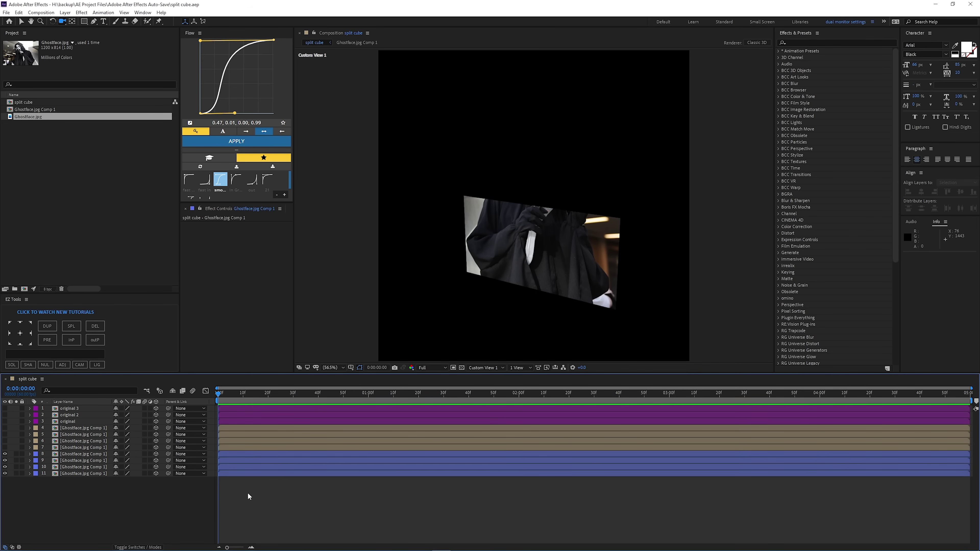
# Make the seven upper-half layers, 1 to 7, visible again
pyautogui.click(239, 447)
pyautogui.keyDown('shift'); pyautogui.click(242, 407); pyautogui.keyUp('shift')
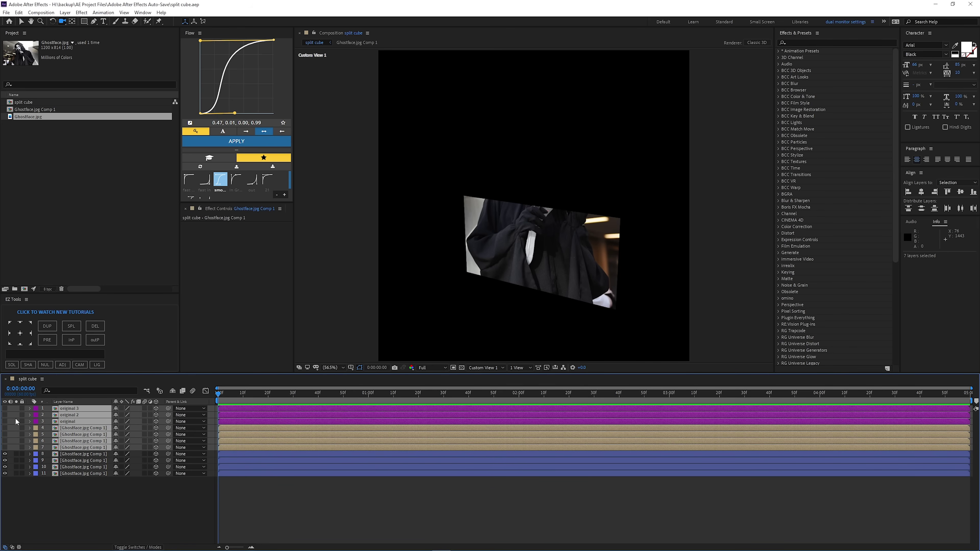
pyautogui.click(5, 408)
pyautogui.click(311, 511)
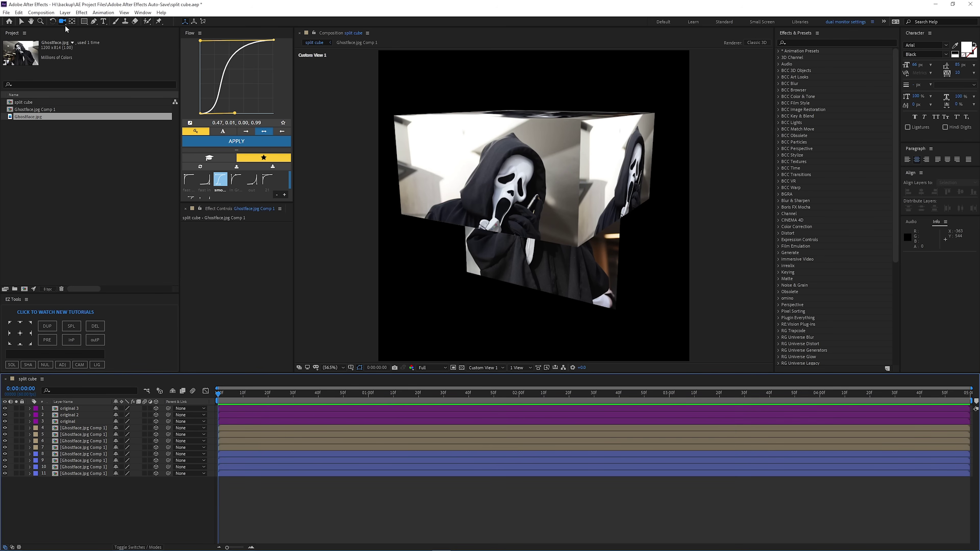
# Snap two of the blue-labelled lower faces, layers 8 and 9, beneath the two opposite unrotated walls of the upper half
pyautogui.moveTo(450, 268); pyautogui.dragTo(403, 227)
pyautogui.click(20, 21)
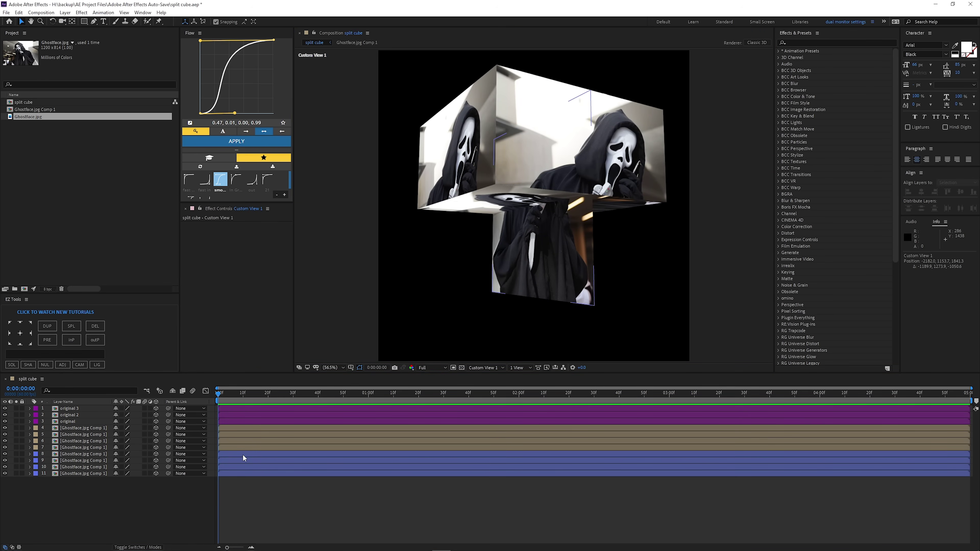
pyautogui.click(243, 455)
pyautogui.moveTo(588, 303); pyautogui.dragTo(640, 300)
pyautogui.moveTo(672, 437); pyautogui.dragTo(700, 463)
pyautogui.moveTo(697, 285); pyautogui.dragTo(697, 281)
pyautogui.click(431, 397)
pyautogui.moveTo(431, 398); pyautogui.dragTo(292, 409)
pyautogui.moveTo(401, 270); pyautogui.dragTo(412, 249)
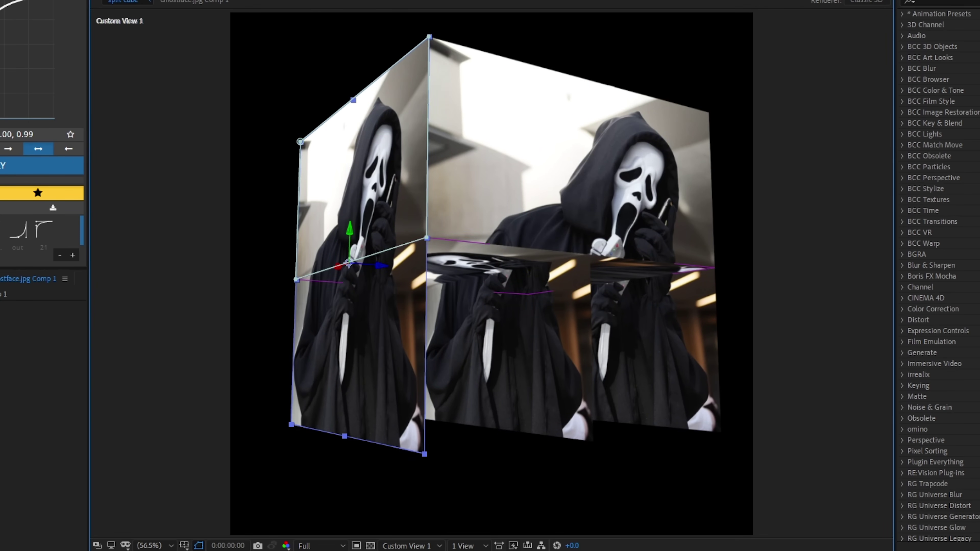
pyautogui.hotkey('ctrl', 'z')
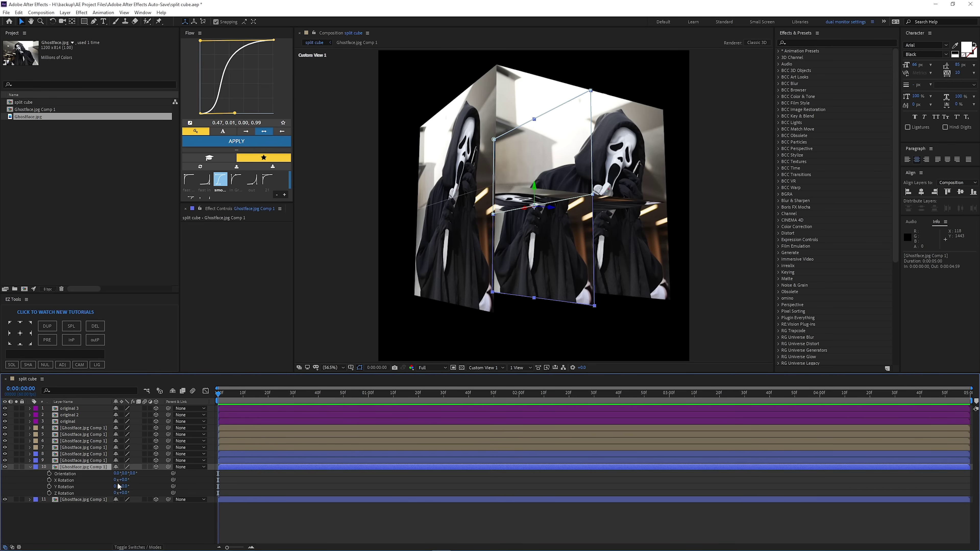
# Set layer 10's Y Rotation to -90 degrees and snap it beneath the upper wall at position 0, 720, 0
pyautogui.moveTo(118, 486); pyautogui.dragTo(93, 491)
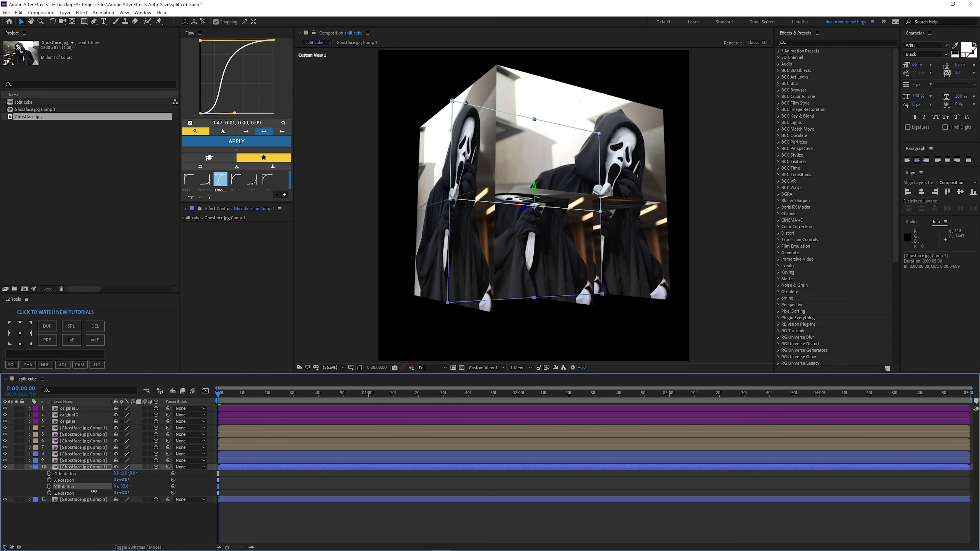
pyautogui.click(124, 487)
pyautogui.press('Return')
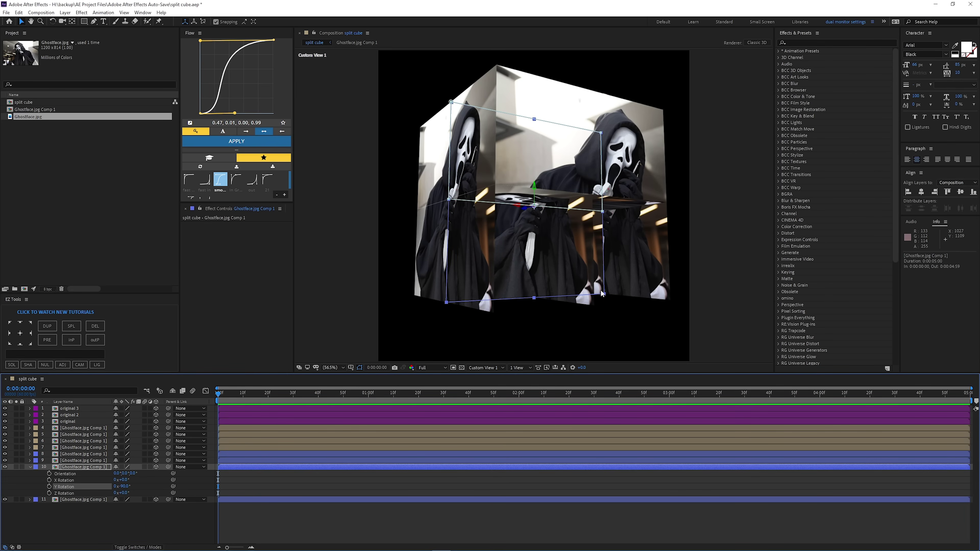
# Set layer 11's Y Rotation to 90 degrees and snap it beneath the opposite upper wall at position 1440, 720, 0
pyautogui.click(62, 22)
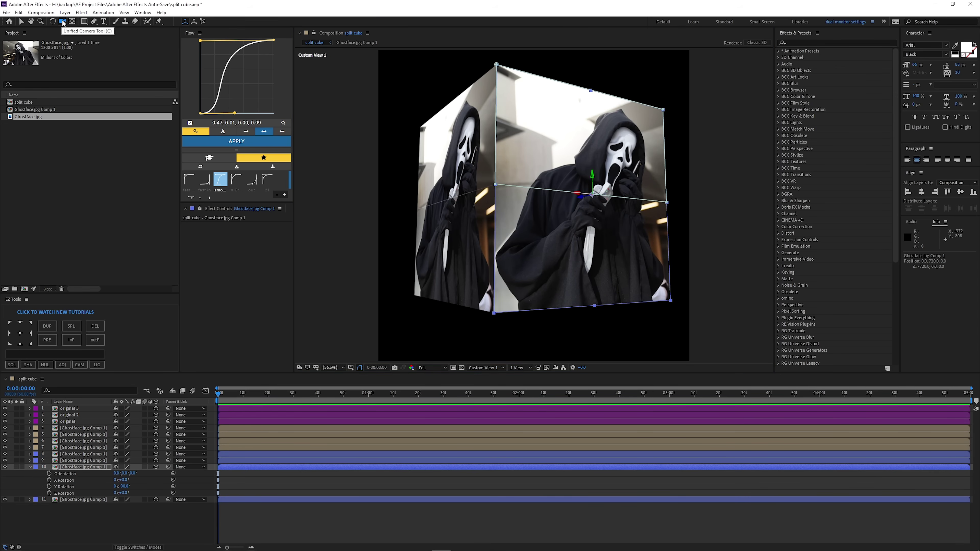
pyautogui.moveTo(410, 269); pyautogui.dragTo(526, 276)
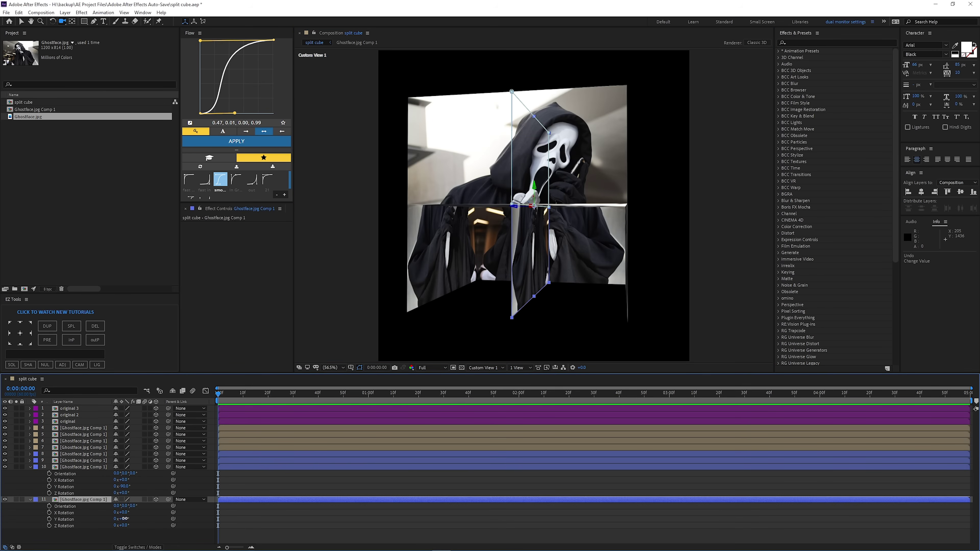
pyautogui.press('Return')
pyautogui.press('v')
pyautogui.moveTo(536, 206); pyautogui.dragTo(516, 205)
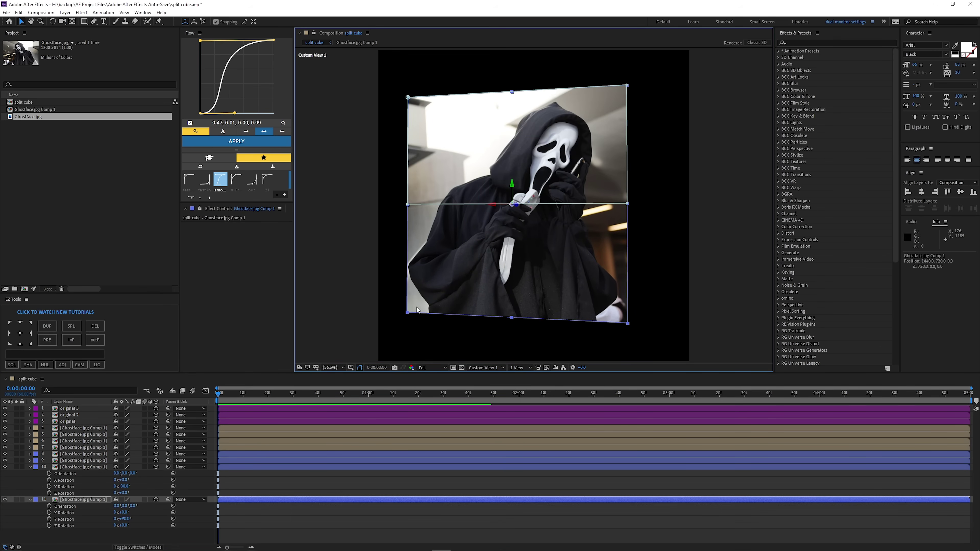
pyautogui.click(29, 499)
pyautogui.click(29, 467)
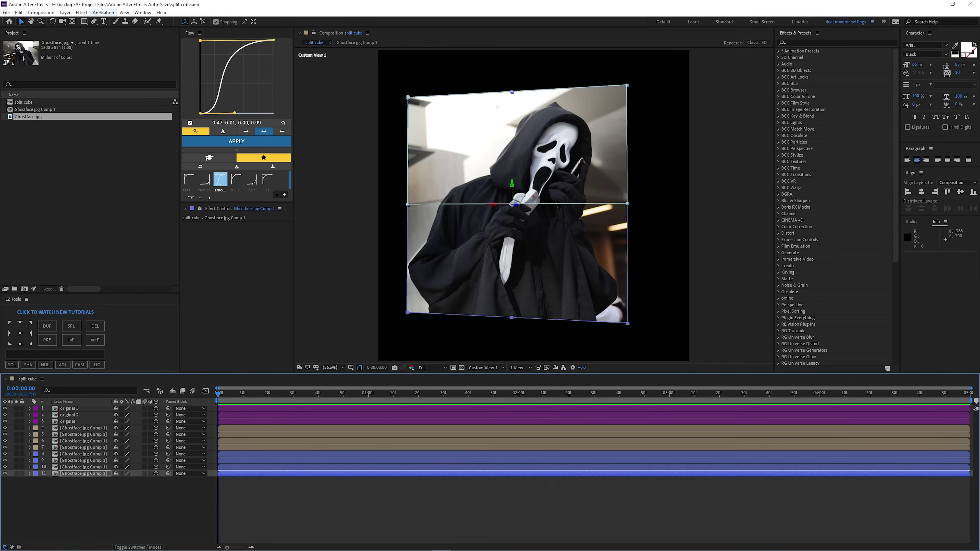
# Hide the seven upper-half layers so that only the four blue-labelled lower walls remain visible
pyautogui.press('c')
pyautogui.moveTo(464, 230); pyautogui.dragTo(608, 184)
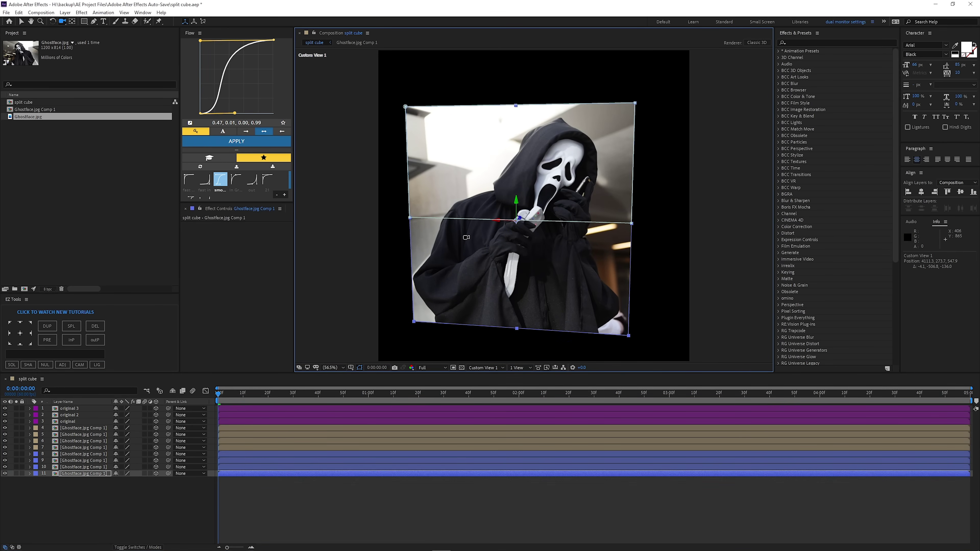
pyautogui.click(231, 447)
pyautogui.keyDown('shift'); pyautogui.click(228, 408); pyautogui.keyUp('shift')
pyautogui.moveTo(452, 216); pyautogui.dragTo(386, 247)
pyautogui.press('v')
# Move original 3 directly above the blue-labelled layers in the stack and change its label colour to pink
pyautogui.click(231, 410)
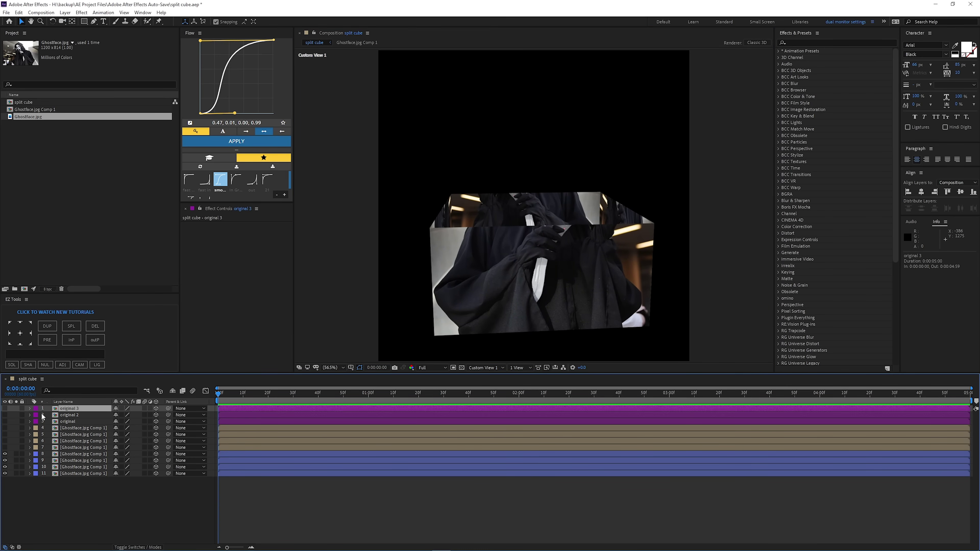
pyautogui.moveTo(4, 408); pyautogui.dragTo(6, 416)
pyautogui.click(5, 415)
pyautogui.moveTo(73, 408); pyautogui.dragTo(71, 449)
pyautogui.click(35, 447)
pyautogui.click(60, 345)
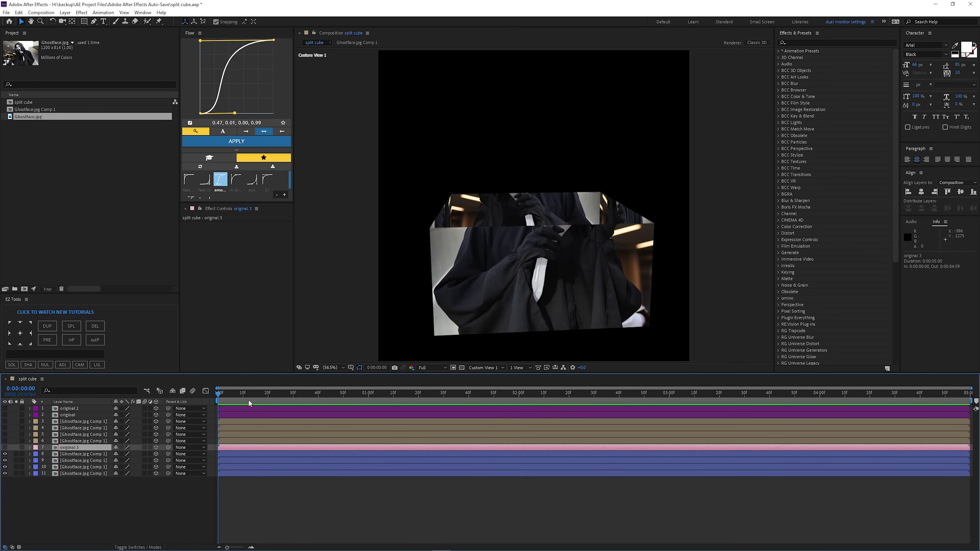
# Show original 3, duplicate it and snap the copy to the upper edges of the lower walls at position 720, 720, 0
pyautogui.click(4, 447)
pyautogui.click(61, 21)
pyautogui.moveTo(401, 135); pyautogui.dragTo(467, 353)
pyautogui.click(21, 21)
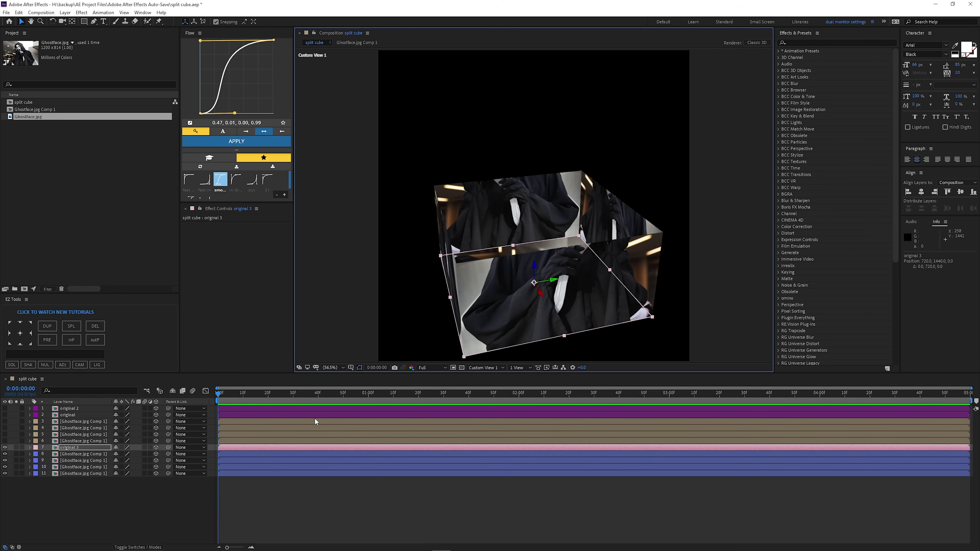
pyautogui.hotkey('ctrl', 'd')
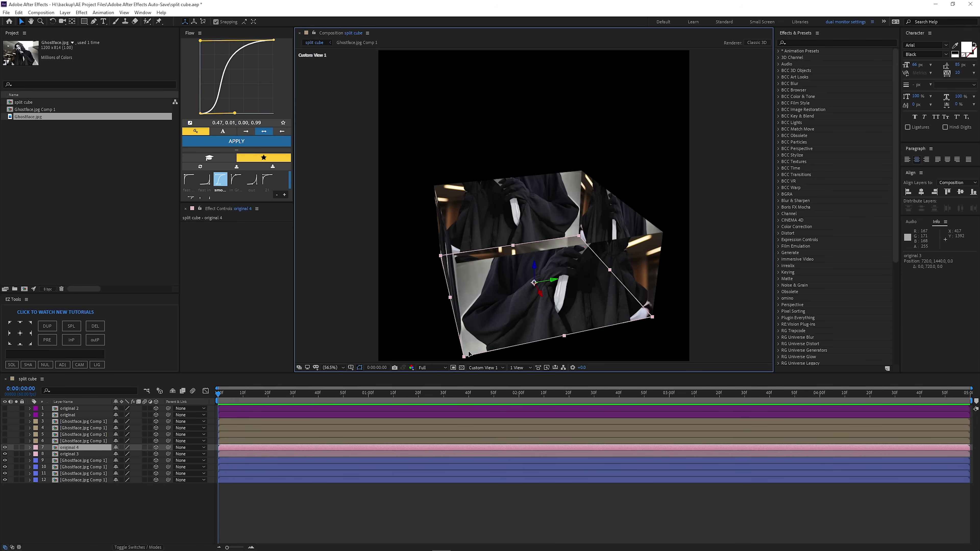
pyautogui.moveTo(468, 353); pyautogui.dragTo(462, 256)
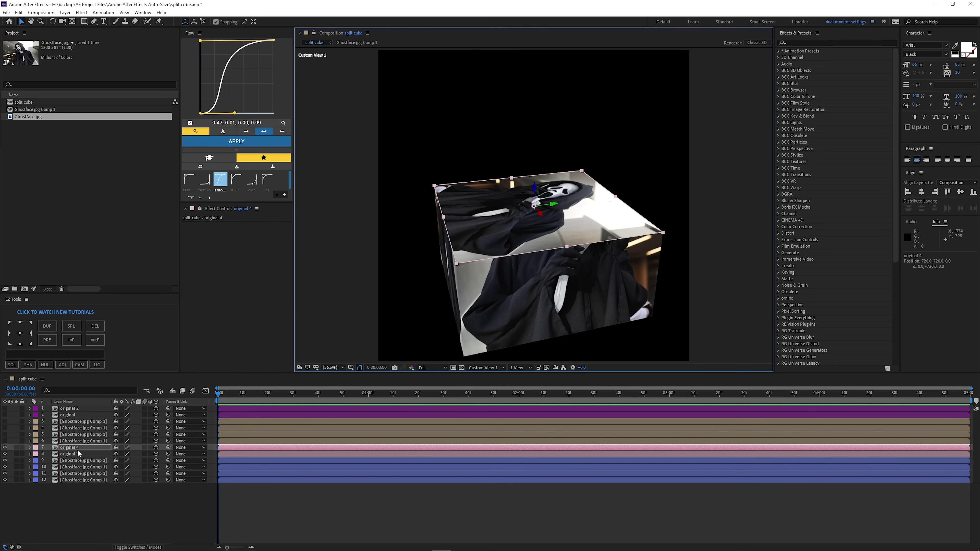
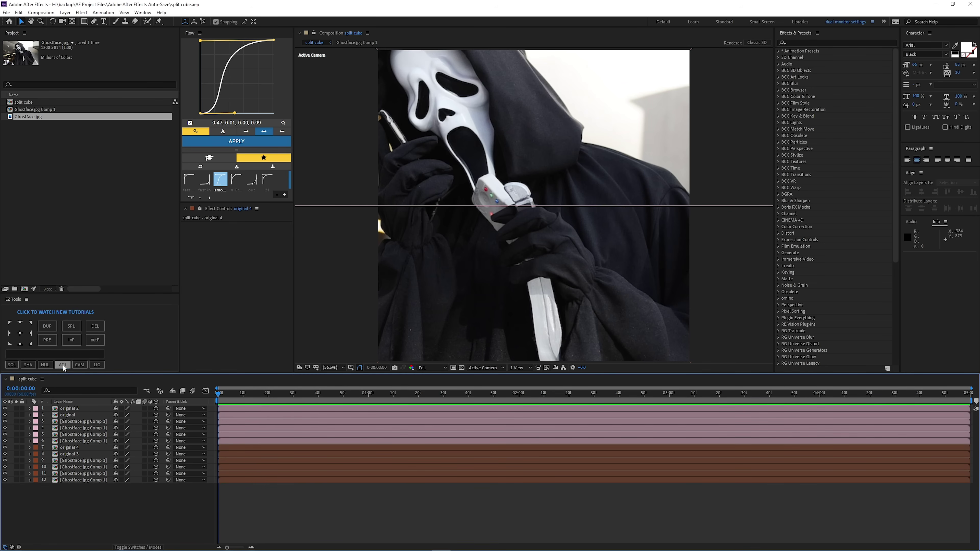
# Add a null directly above original 4 and parent the six brown-labelled lower-half layers to it
pyautogui.click(48, 364)
pyautogui.moveTo(79, 408); pyautogui.dragTo(78, 450)
pyautogui.click(231, 454)
pyautogui.keyDown('shift'); pyautogui.click(752, 438); pyautogui.keyUp('shift')
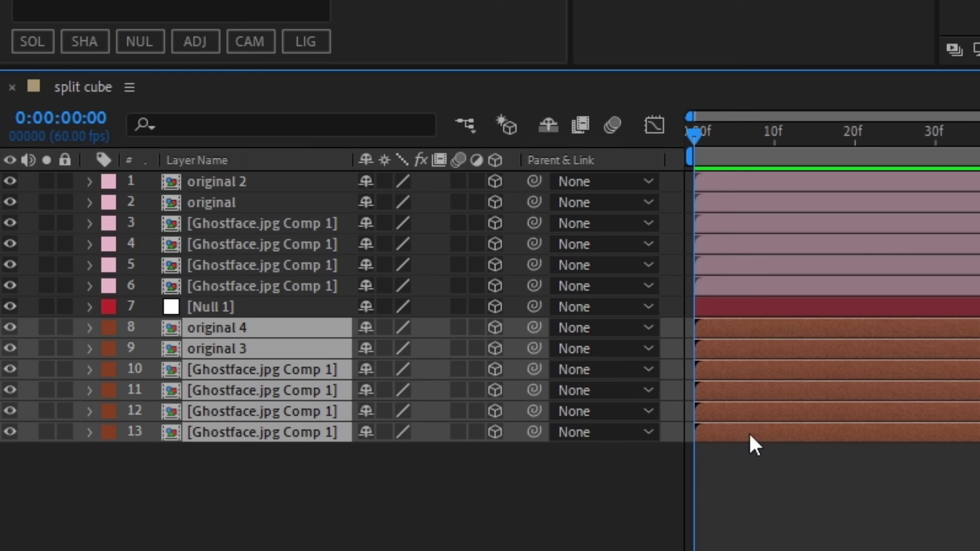
pyautogui.click(783, 506)
pyautogui.click(723, 327)
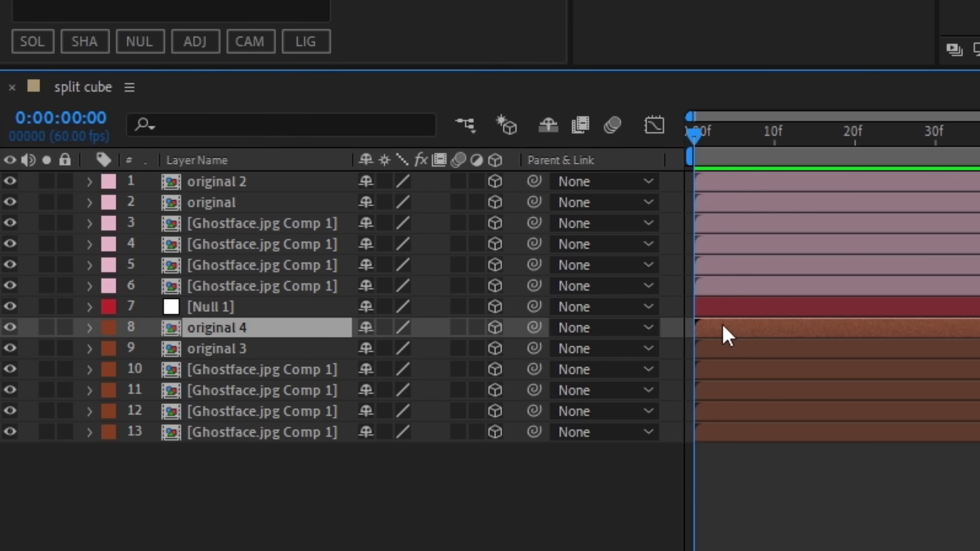
pyautogui.keyDown('shift'); pyautogui.click(729, 436); pyautogui.keyUp('shift')
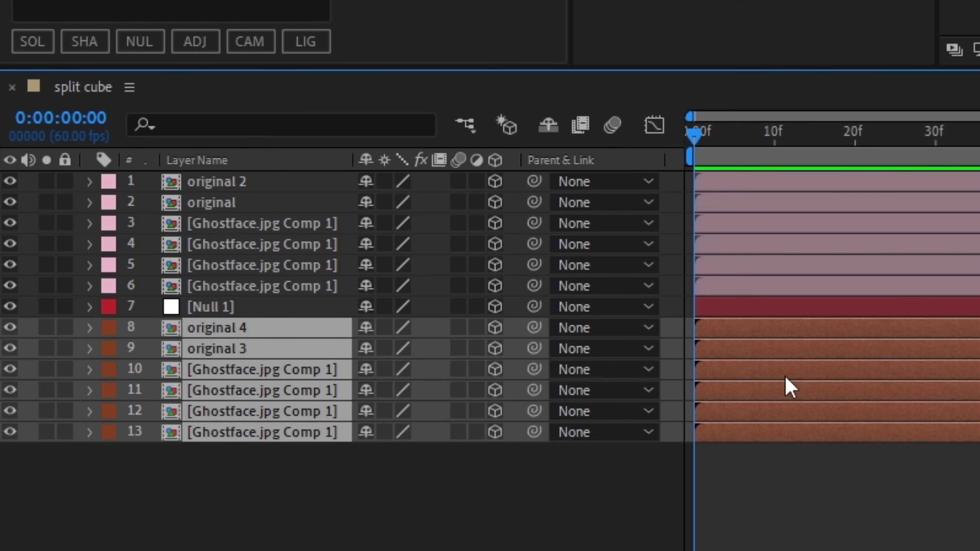
pyautogui.moveTo(527, 332); pyautogui.dragTo(227, 311)
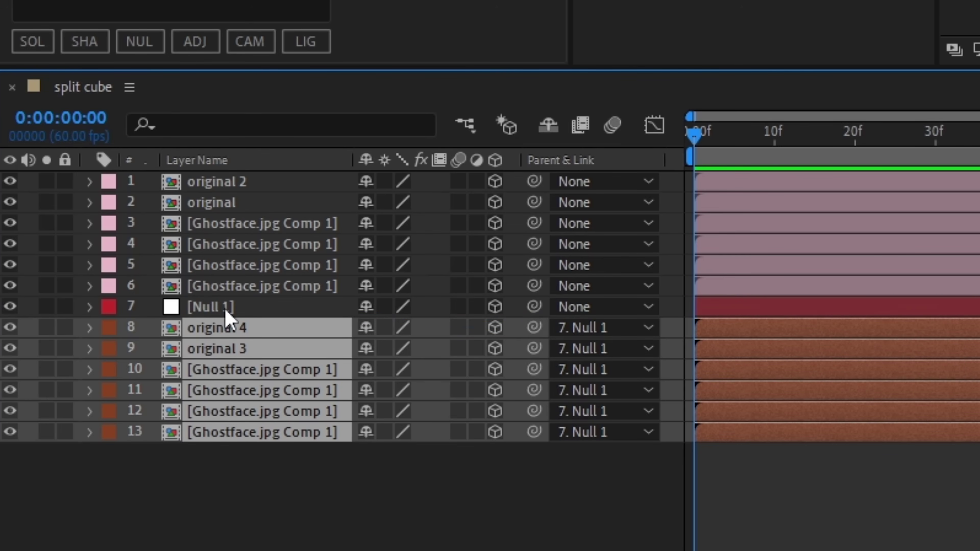
# Test Null 1's Y Rotation in Active Camera and again in Custom View 1, undoing each change
pyautogui.click(725, 313)
pyautogui.press('r')
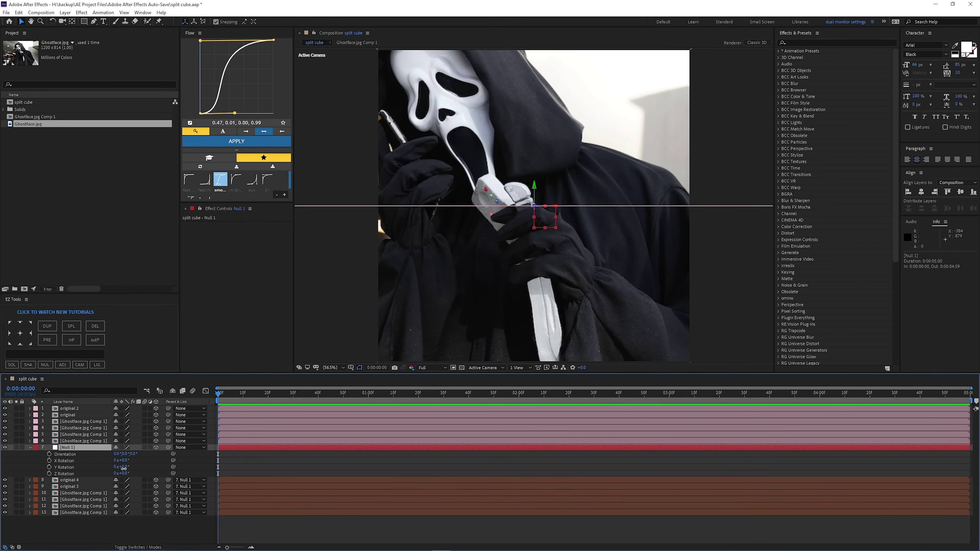
pyautogui.moveTo(123, 468); pyautogui.dragTo(122, 469)
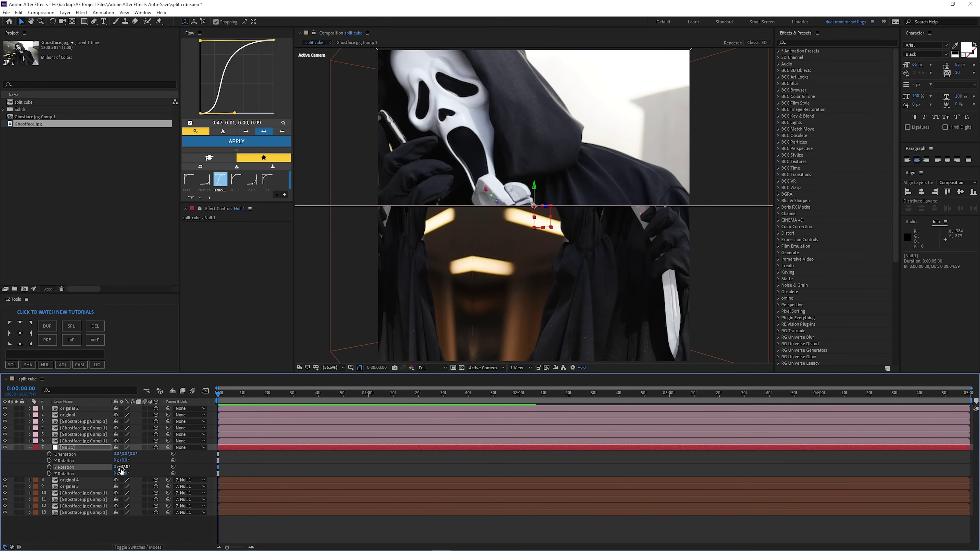
pyautogui.hotkey('ctrl', 'z')
pyautogui.click(486, 368)
pyautogui.click(498, 439)
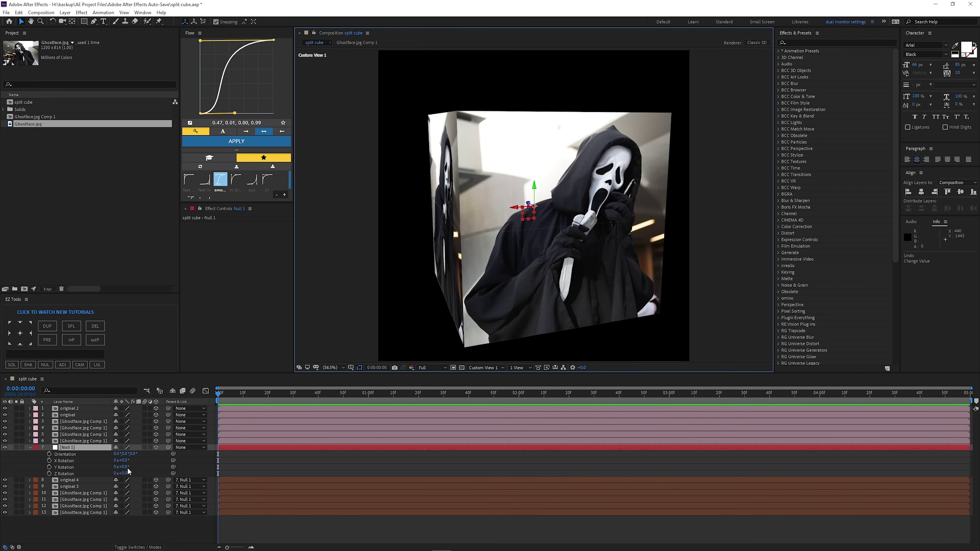
pyautogui.moveTo(123, 468); pyautogui.dragTo(132, 470)
pyautogui.hotkey('ctrl', 'z')
pyautogui.press('r')
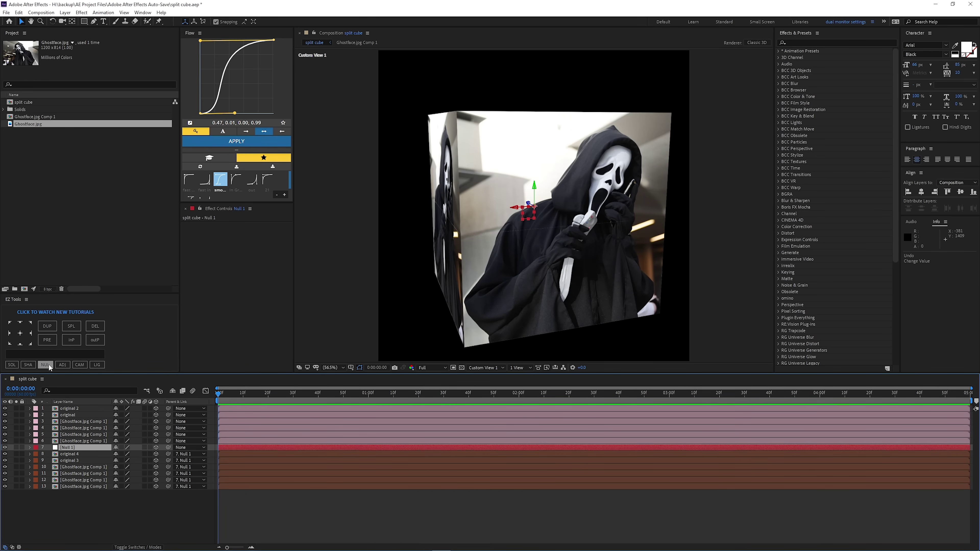
# Create a second null object, move it to the top of the layer stack and make it 3D
pyautogui.click(64, 12)
pyautogui.moveTo(75, 21)
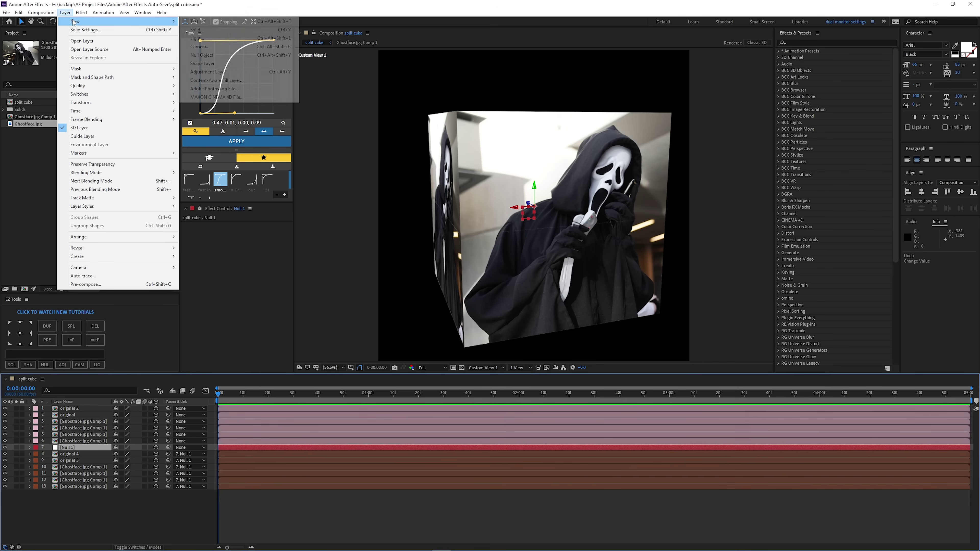
pyautogui.click(211, 56)
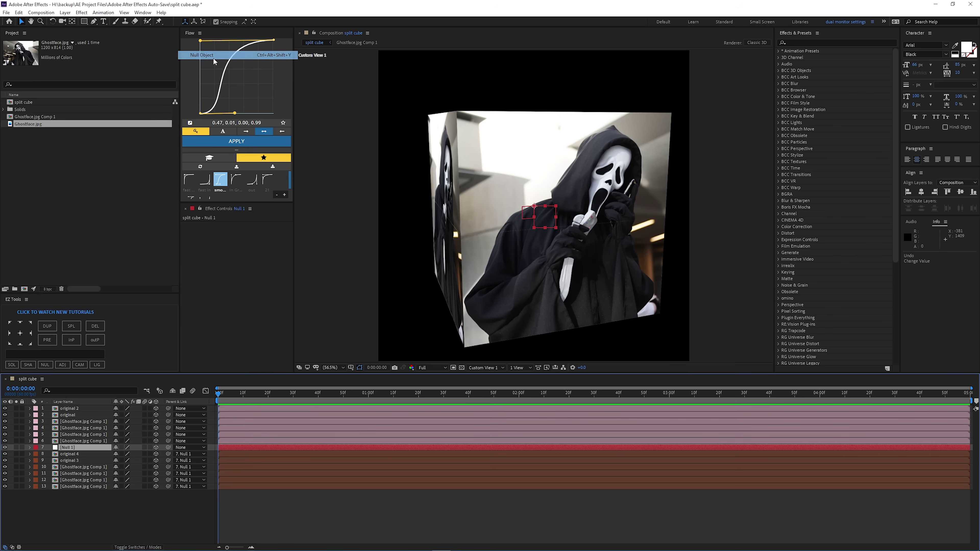
pyautogui.moveTo(67, 447); pyautogui.dragTo(89, 406)
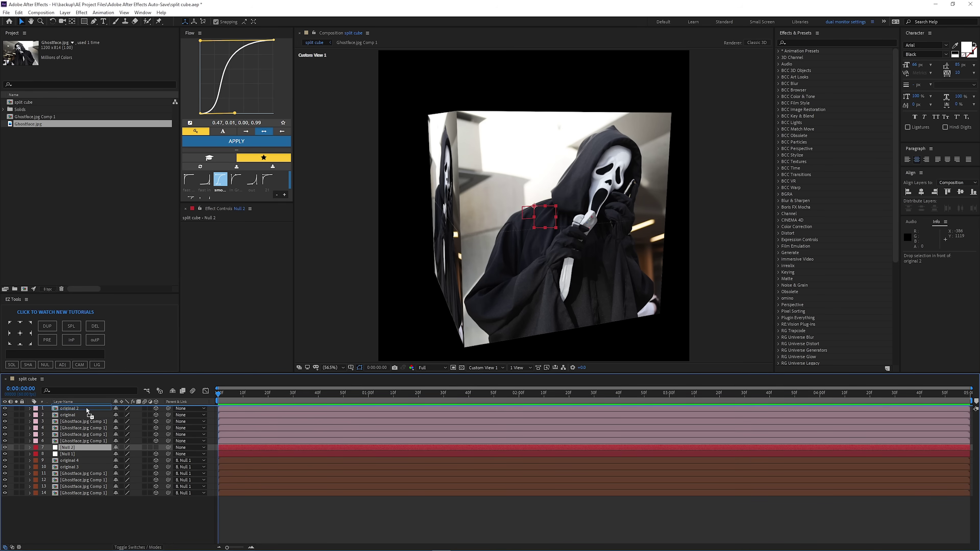
pyautogui.click(156, 408)
# Parent the six pink-labelled upper-half layers to Null 2
pyautogui.click(233, 448)
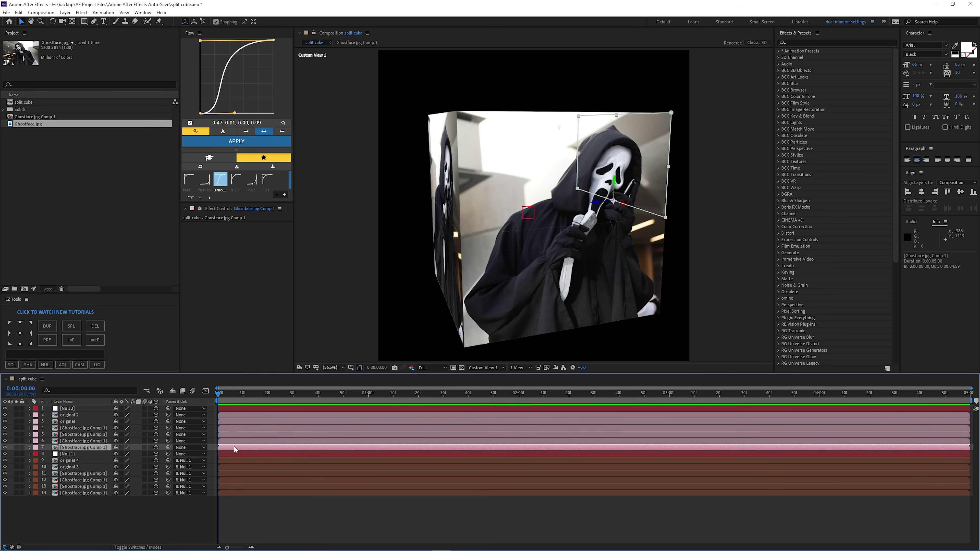
pyautogui.keyDown('shift'); pyautogui.click(233, 416); pyautogui.keyUp('shift')
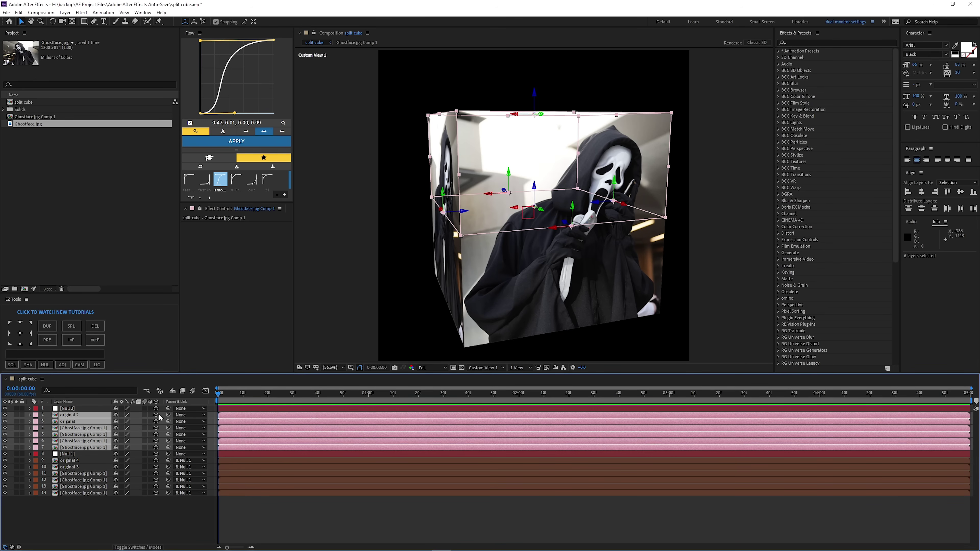
pyautogui.moveTo(169, 415); pyautogui.dragTo(87, 409)
# Test the upper half's rotation with Null 2's Y Rotation and undo the change
pyautogui.click(235, 410)
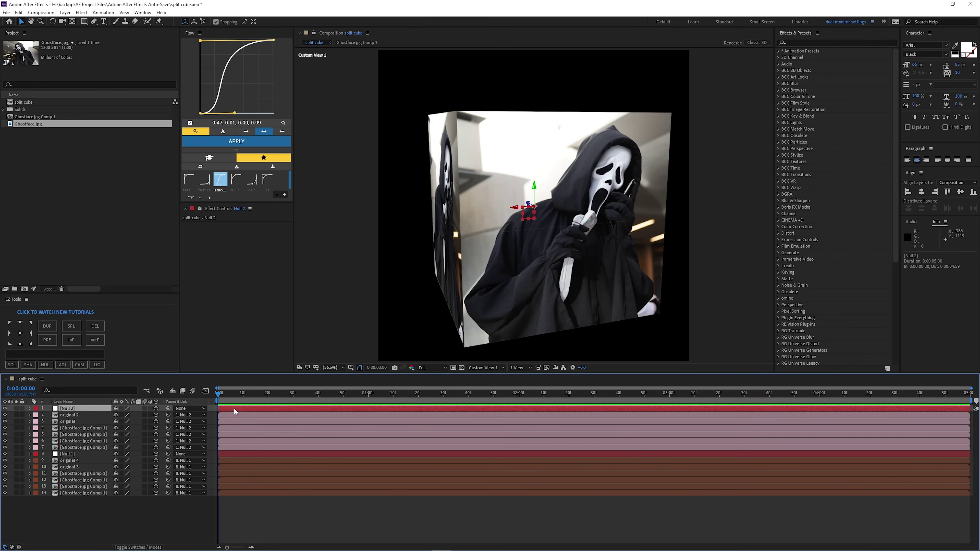
pyautogui.press('r')
pyautogui.moveTo(125, 429)
pyautogui.mouseDown()
pyautogui.moveTo(135, 429)
pyautogui.moveTo(125, 430)
pyautogui.mouseUp()
pyautogui.click(31, 408)
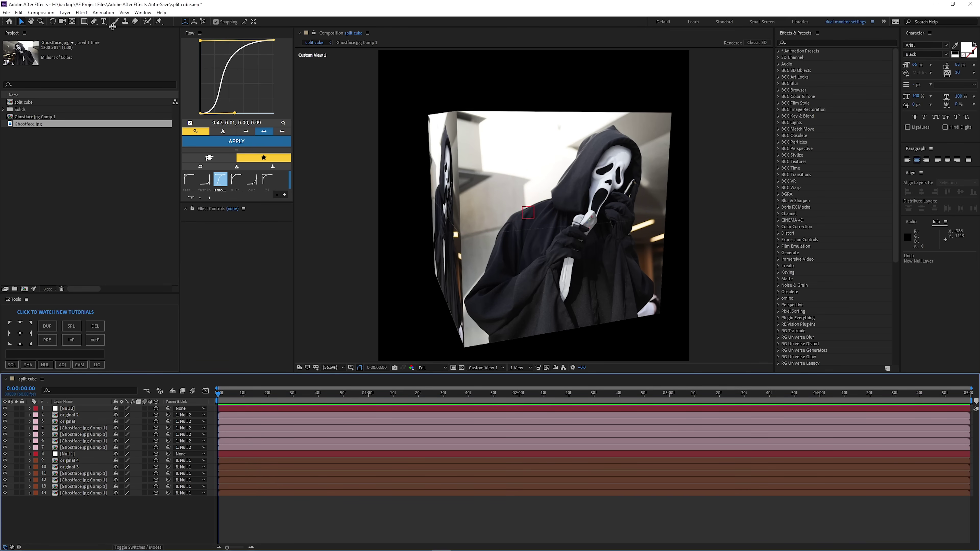
# Create a third null object at the top of the stack and set its label colour to purple
pyautogui.click(66, 12)
pyautogui.moveTo(155, 21)
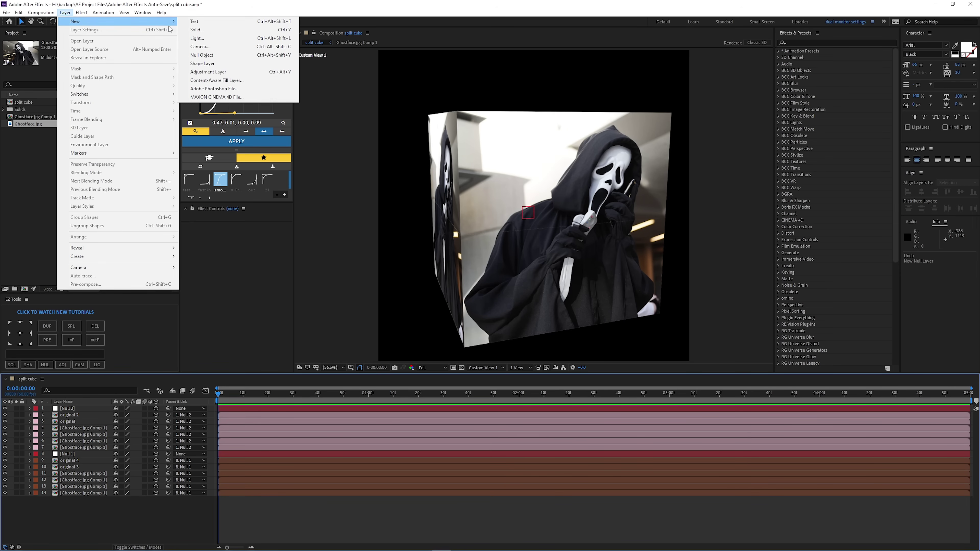
pyautogui.click(202, 56)
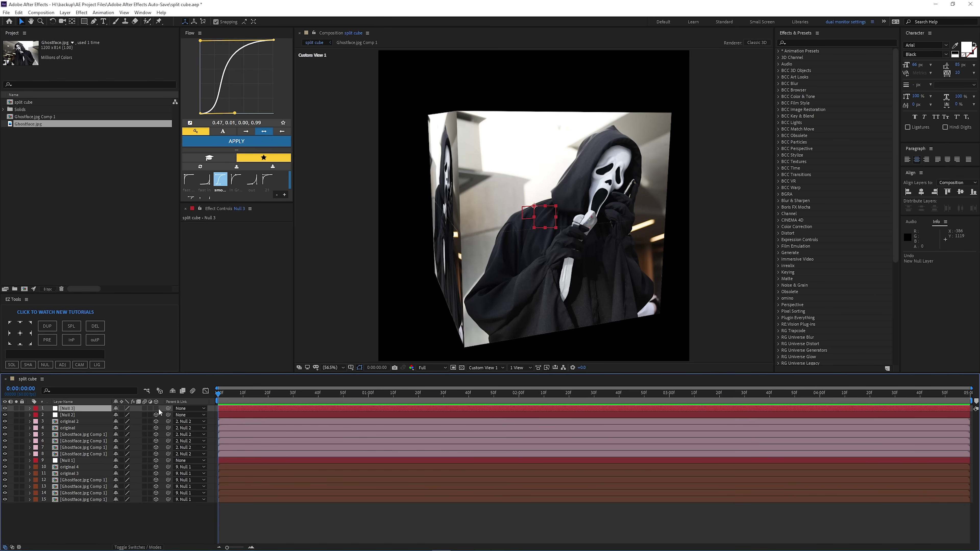
pyautogui.click(34, 410)
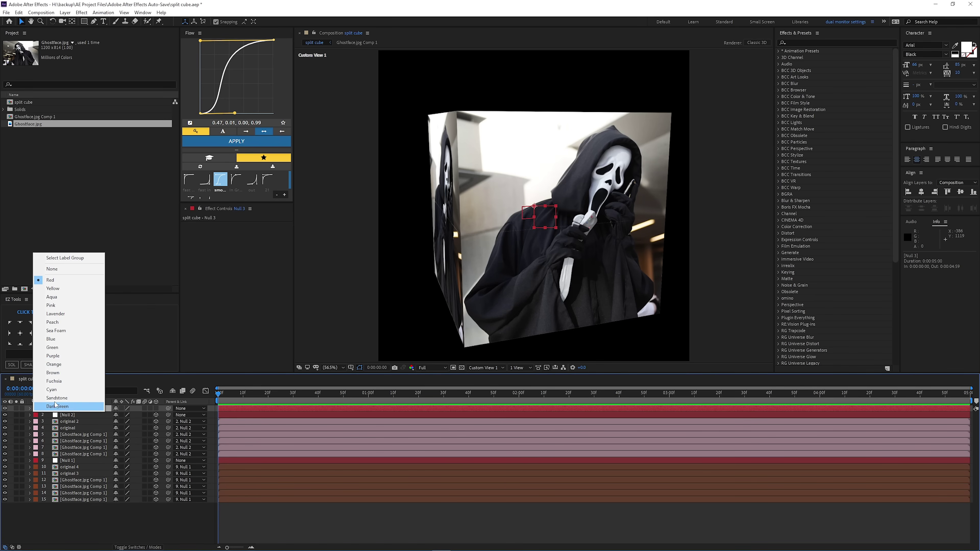
pyautogui.click(66, 357)
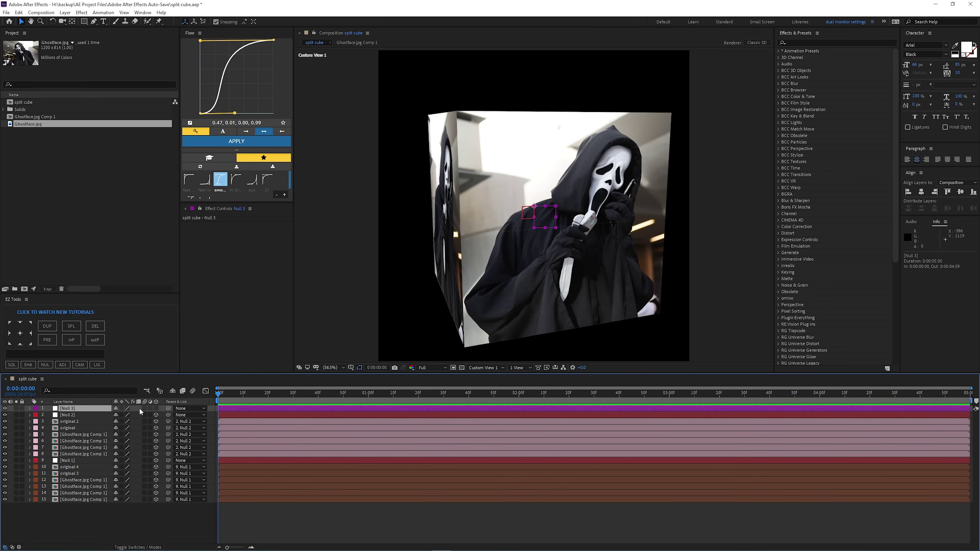
# Rename the purple null as main cube control and make it a 3D layer
pyautogui.press('Return')
pyautogui.write('main cube control')
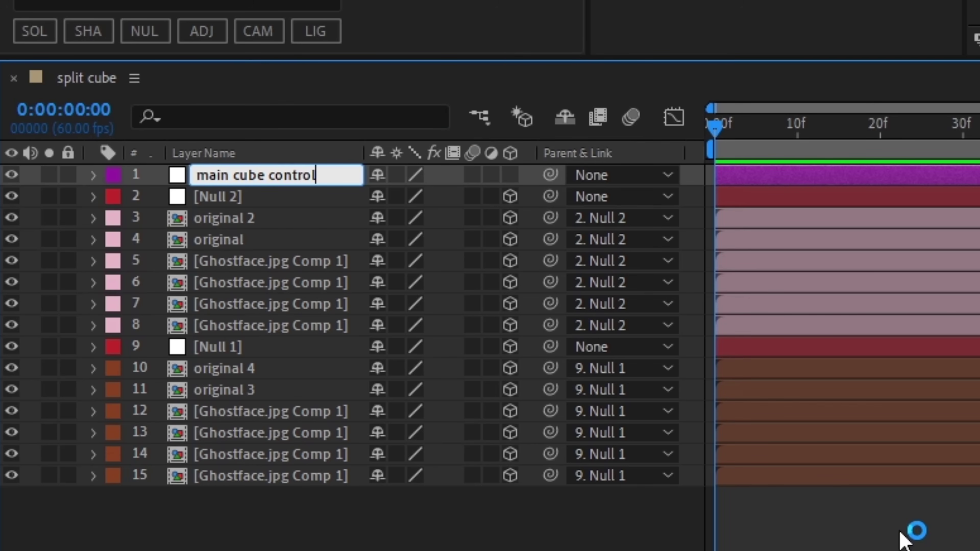
pyautogui.click(947, 530)
pyautogui.click(511, 177)
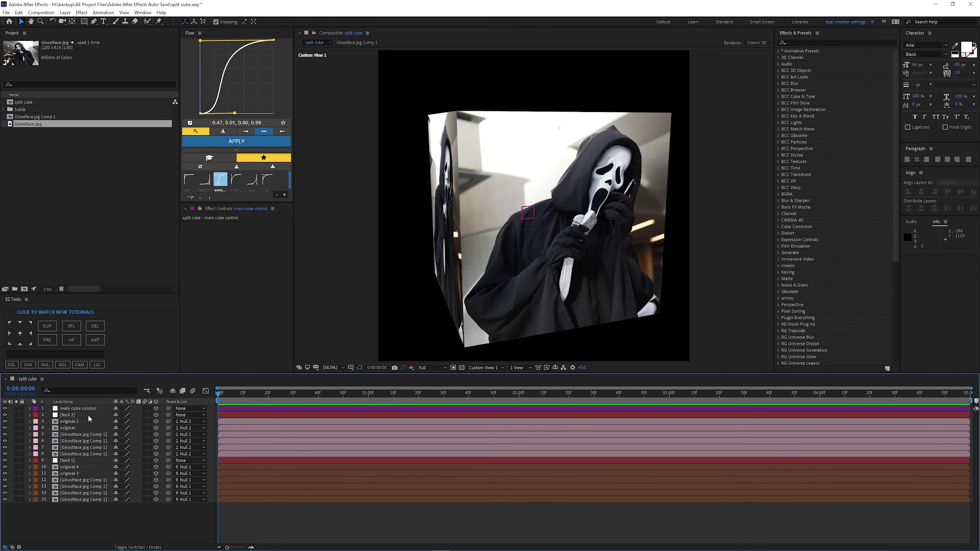
# Parent Null 2 and Null 1 to the main cube control layer
pyautogui.click(265, 196)
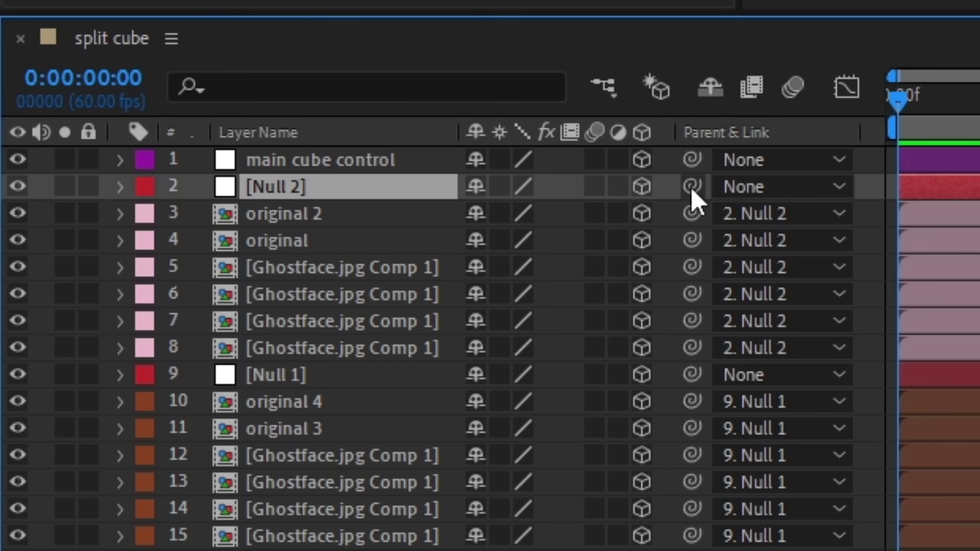
pyautogui.moveTo(167, 416); pyautogui.dragTo(84, 409)
pyautogui.moveTo(346, 164); pyautogui.dragTo(336, 168)
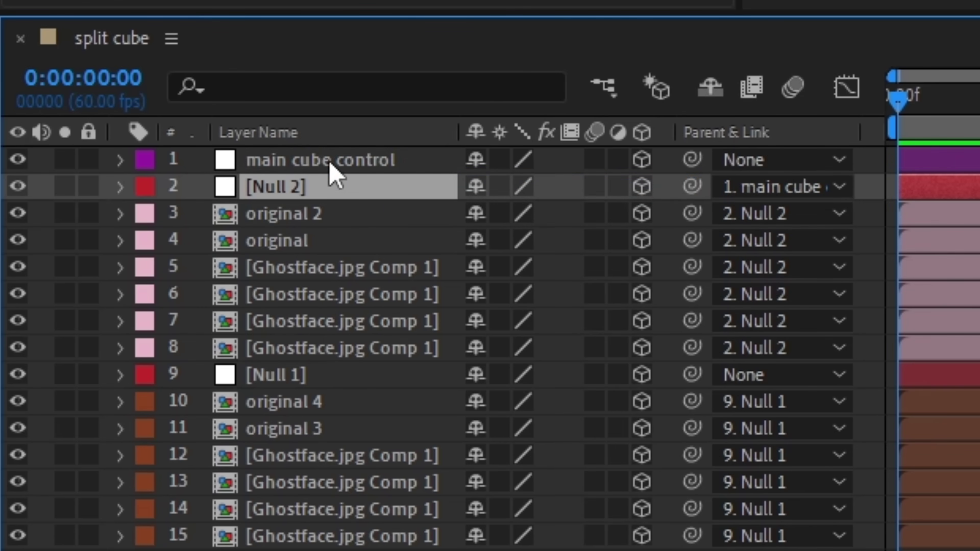
pyautogui.click(329, 371)
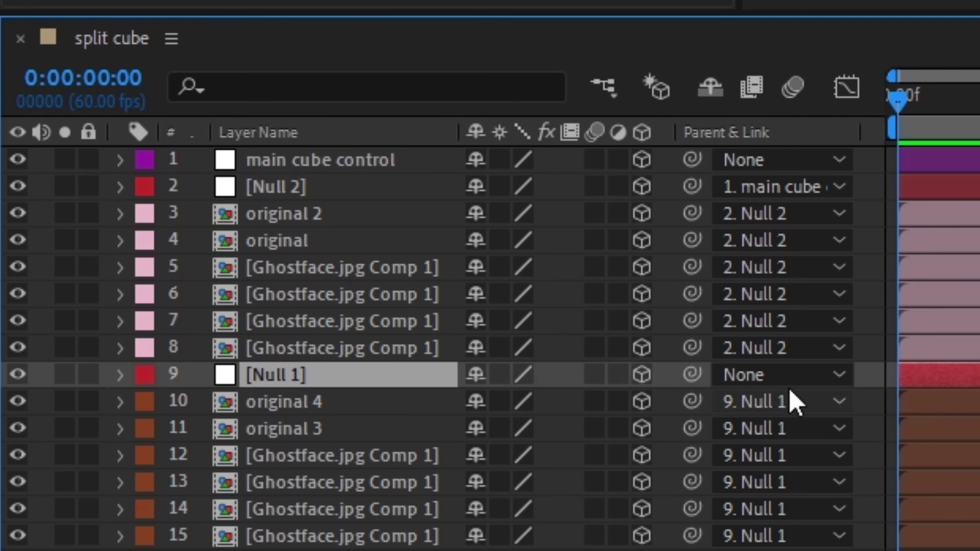
pyautogui.moveTo(691, 373); pyautogui.dragTo(305, 170)
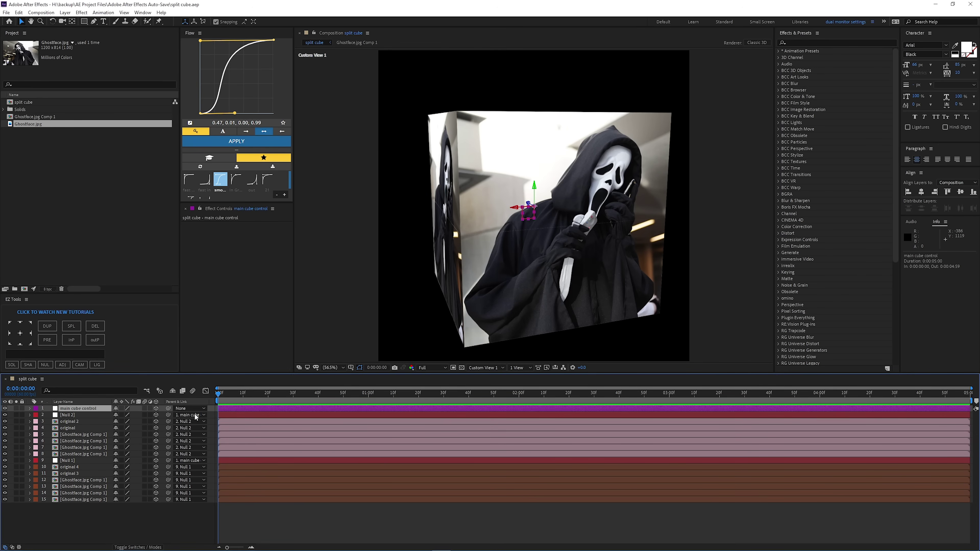
# Test rotating the whole cube with main cube control's Y Rotation and undo the change
pyautogui.press('r')
pyautogui.moveTo(122, 427); pyautogui.dragTo(144, 427)
pyautogui.hotkey('ctrl', 'z')
pyautogui.hotkey('ctrl', 'z')
pyautogui.hotkey('ctrl', 'z')
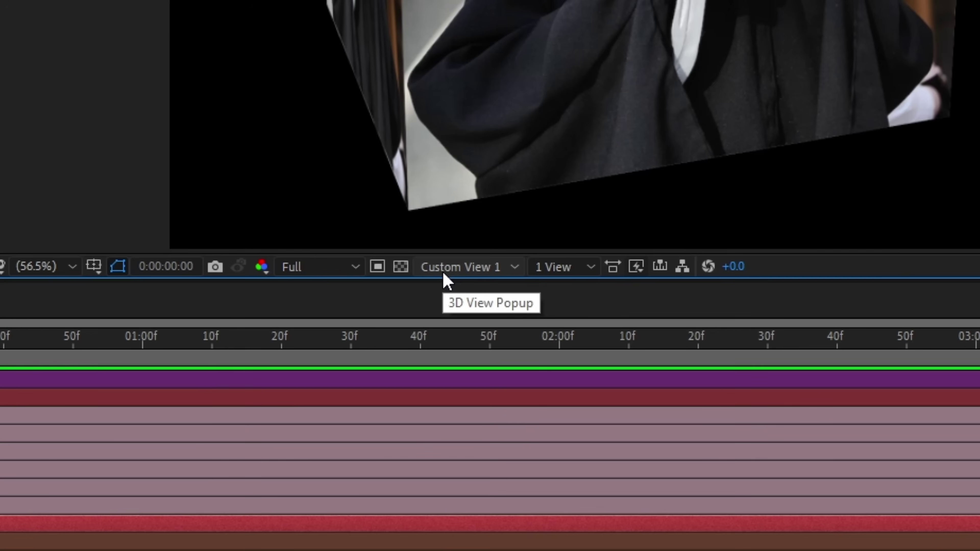
# Switch to the Active Camera view and scale main cube control down until the cube's front face fits inside the frame
pyautogui.click(477, 370)
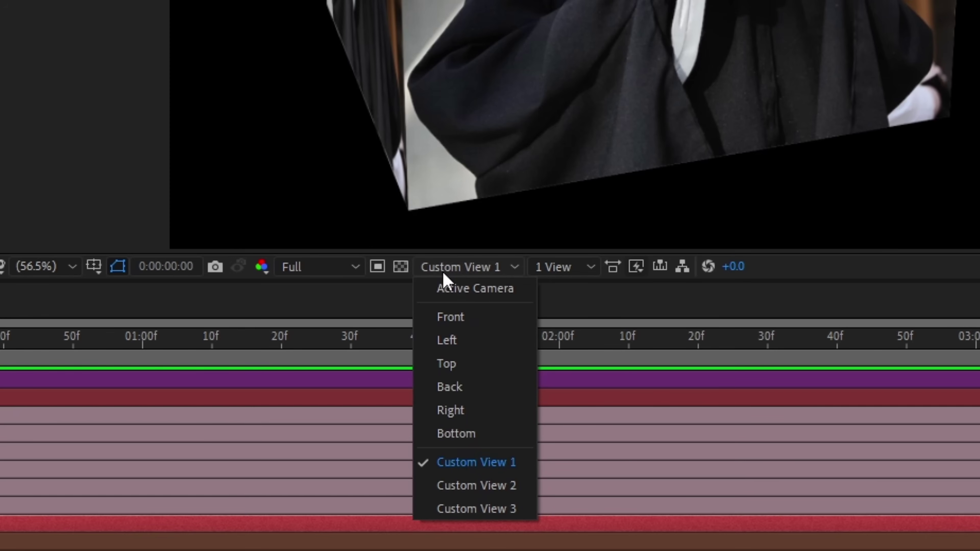
pyautogui.click(455, 294)
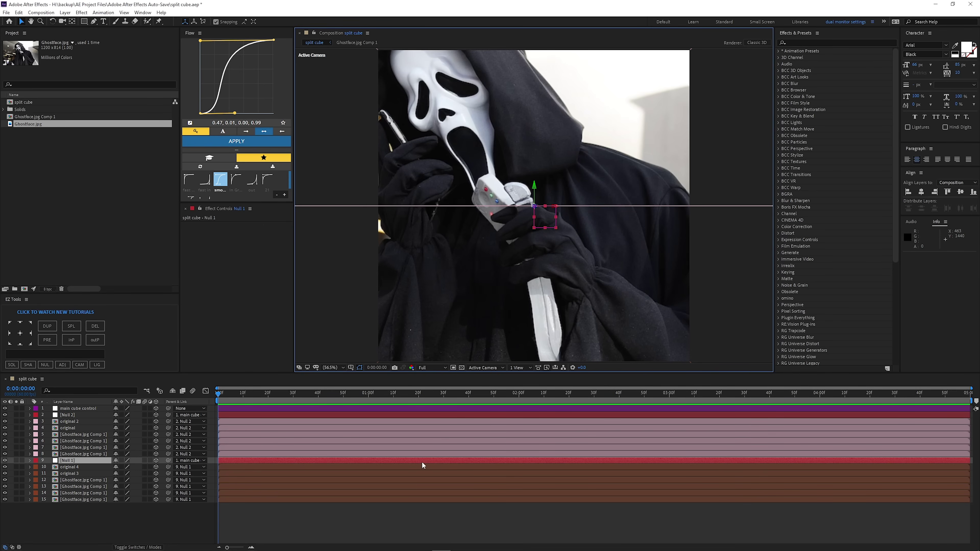
pyautogui.click(68, 408)
pyautogui.press('s')
pyautogui.moveTo(124, 416); pyautogui.dragTo(109, 416)
pyautogui.press('s')
# Select Null 2 and preview the split cube composition
pyautogui.click(233, 415)
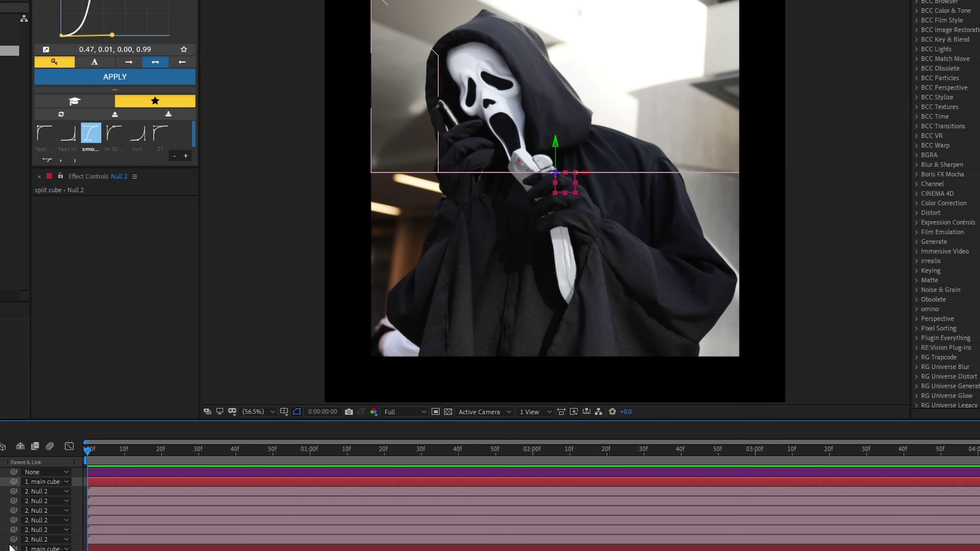
pyautogui.press('space')
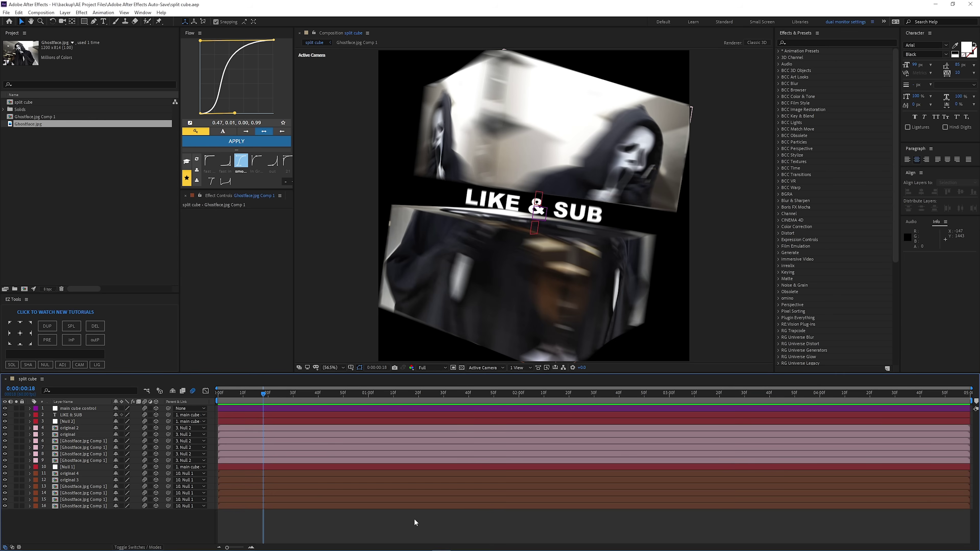